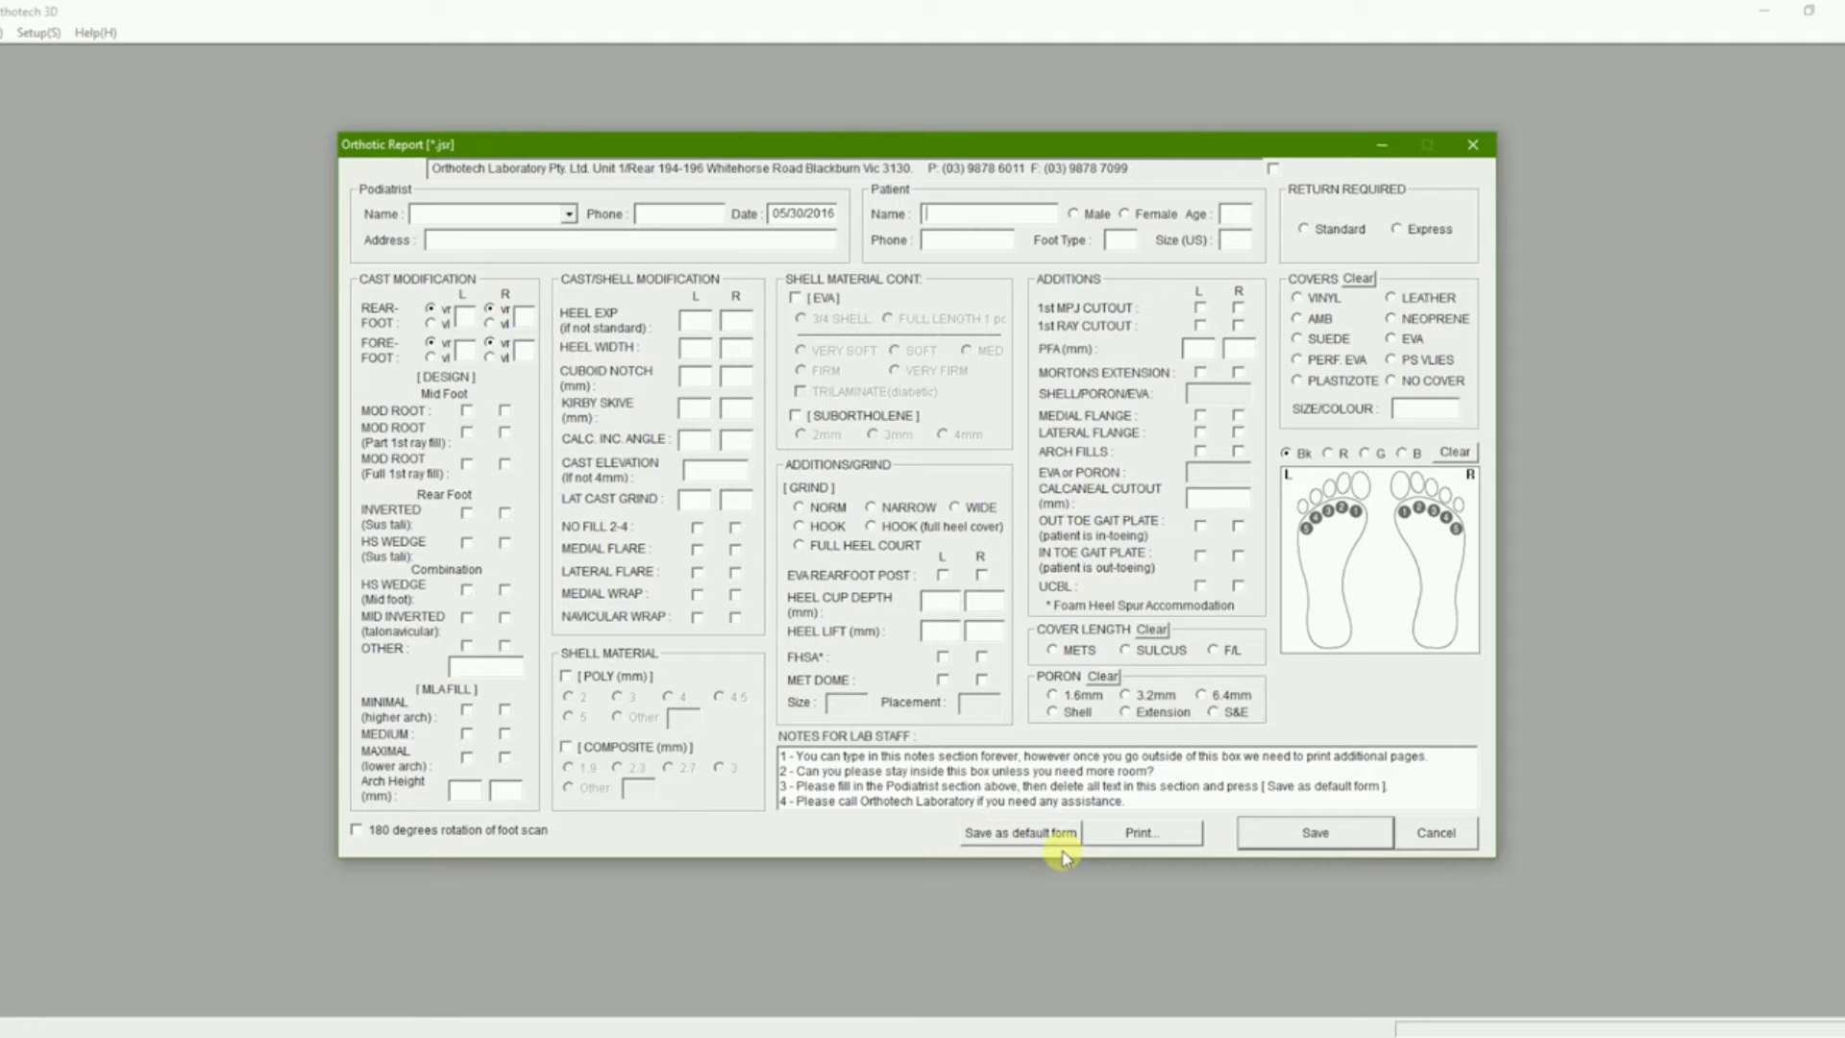
- Fill the Podiatrist Name, Phone and Address fields with the podiatrist's details and practice address
click(571, 213)
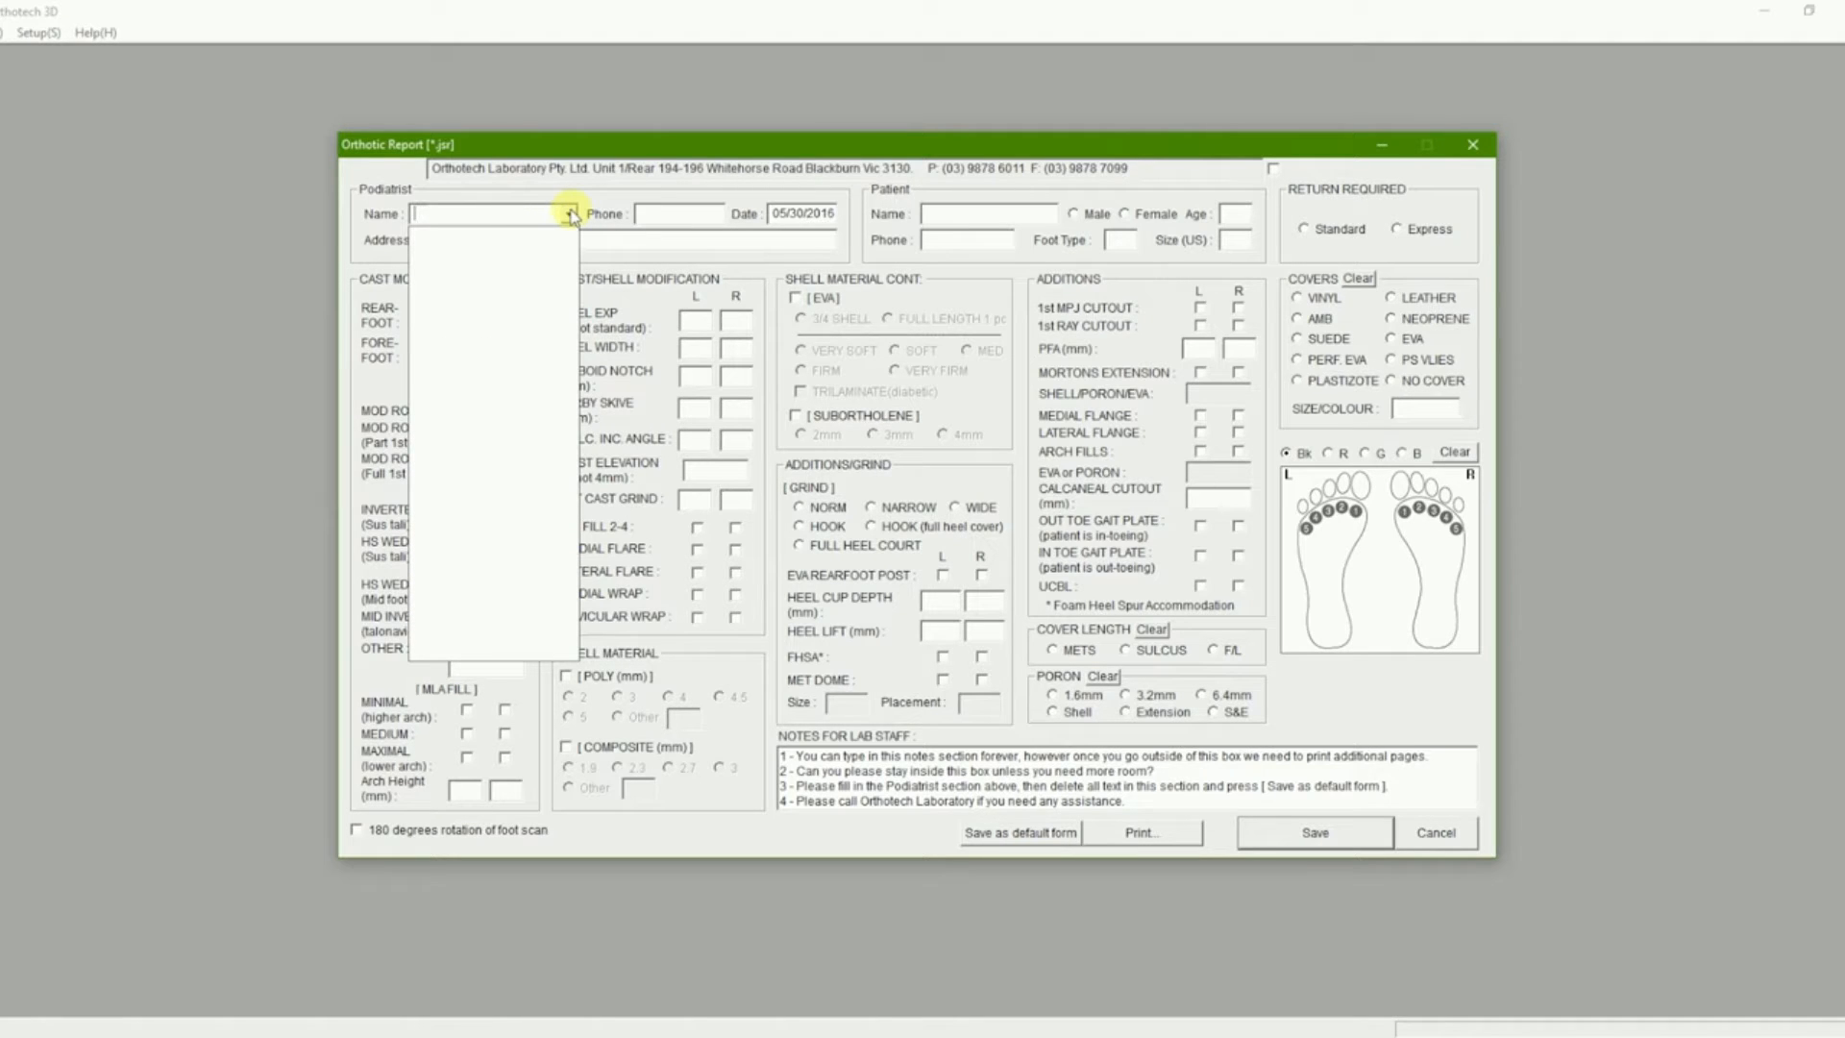
click(571, 213)
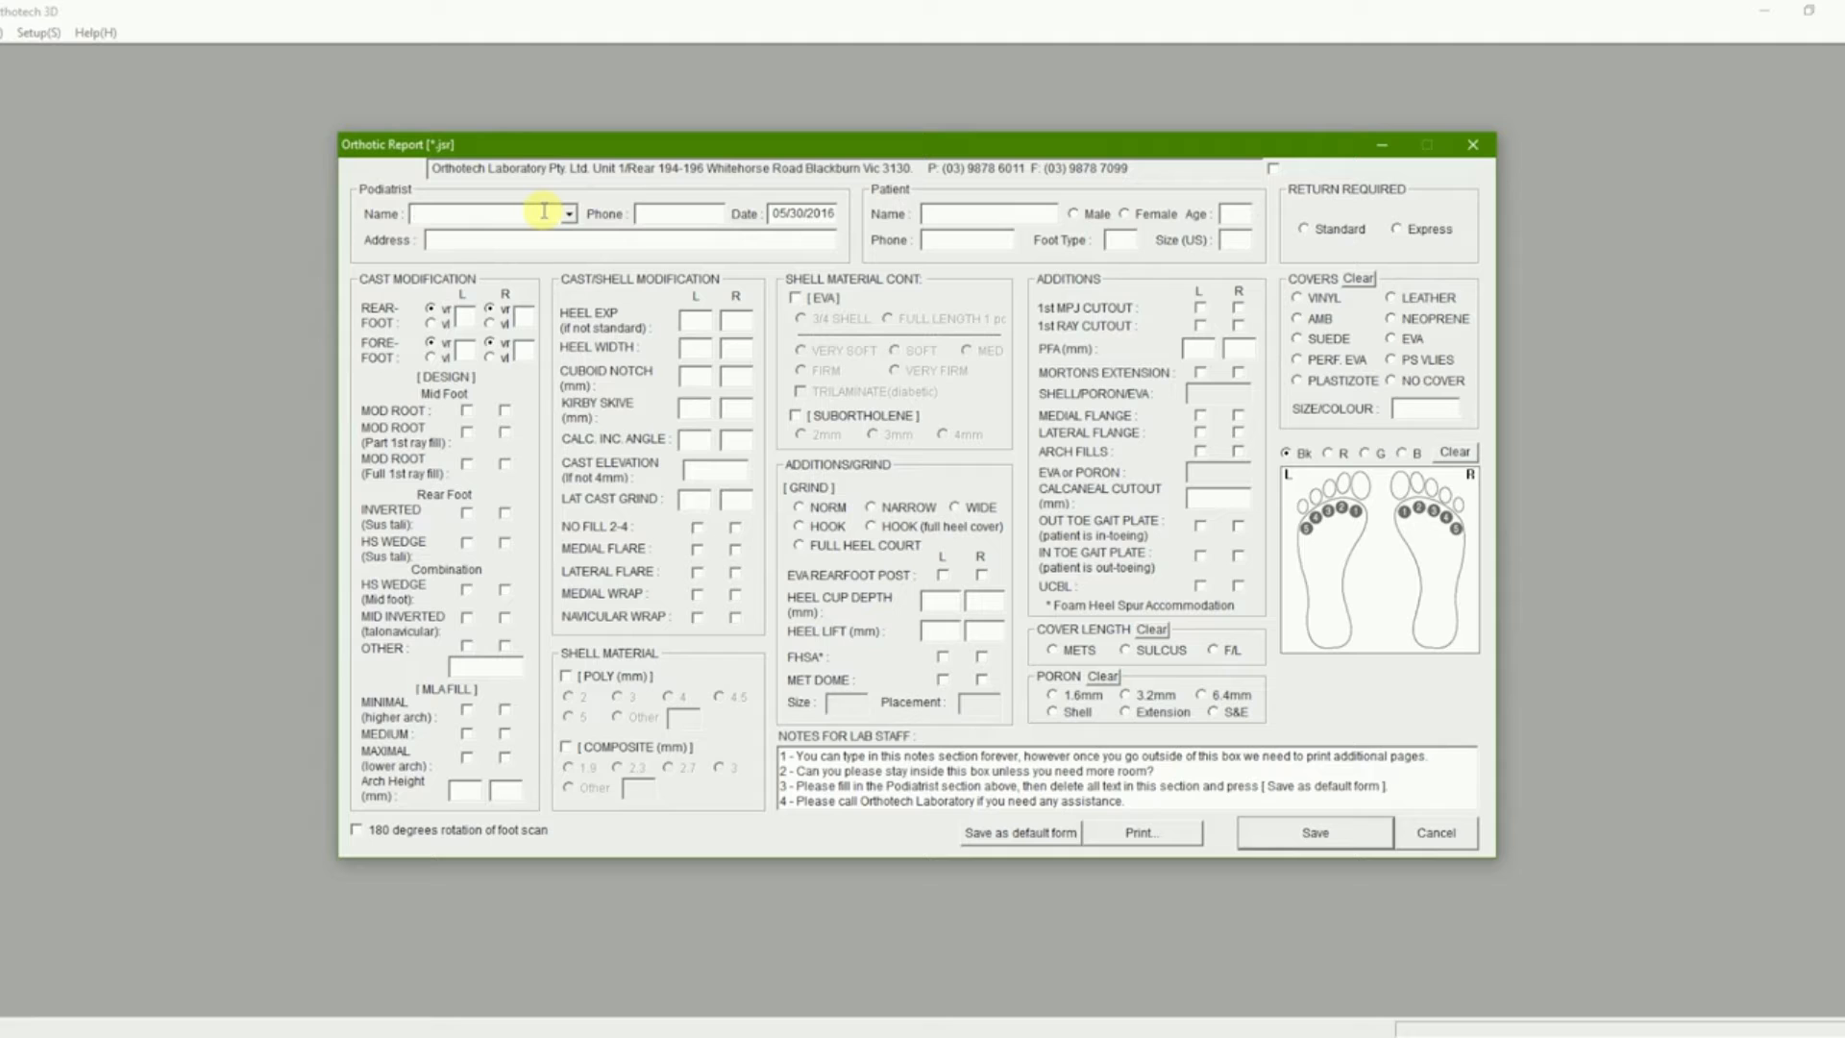
click(649, 211)
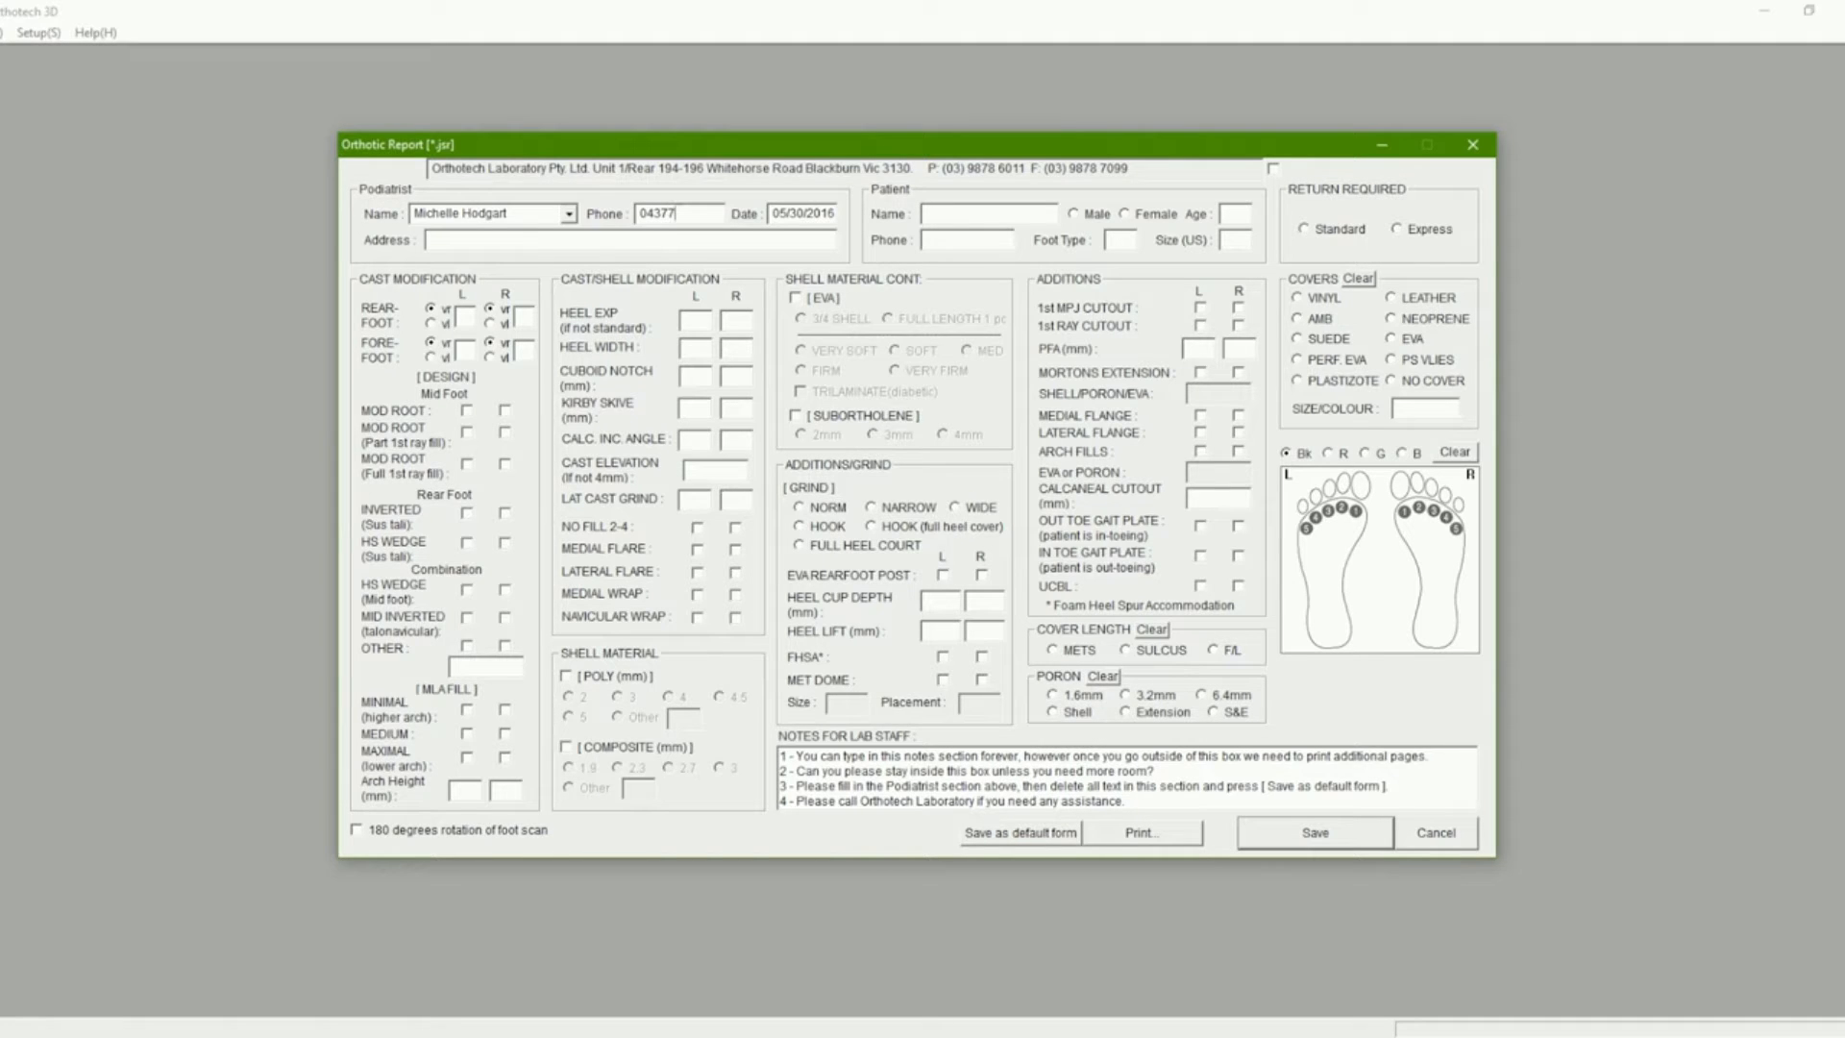
text(Orthotech - )
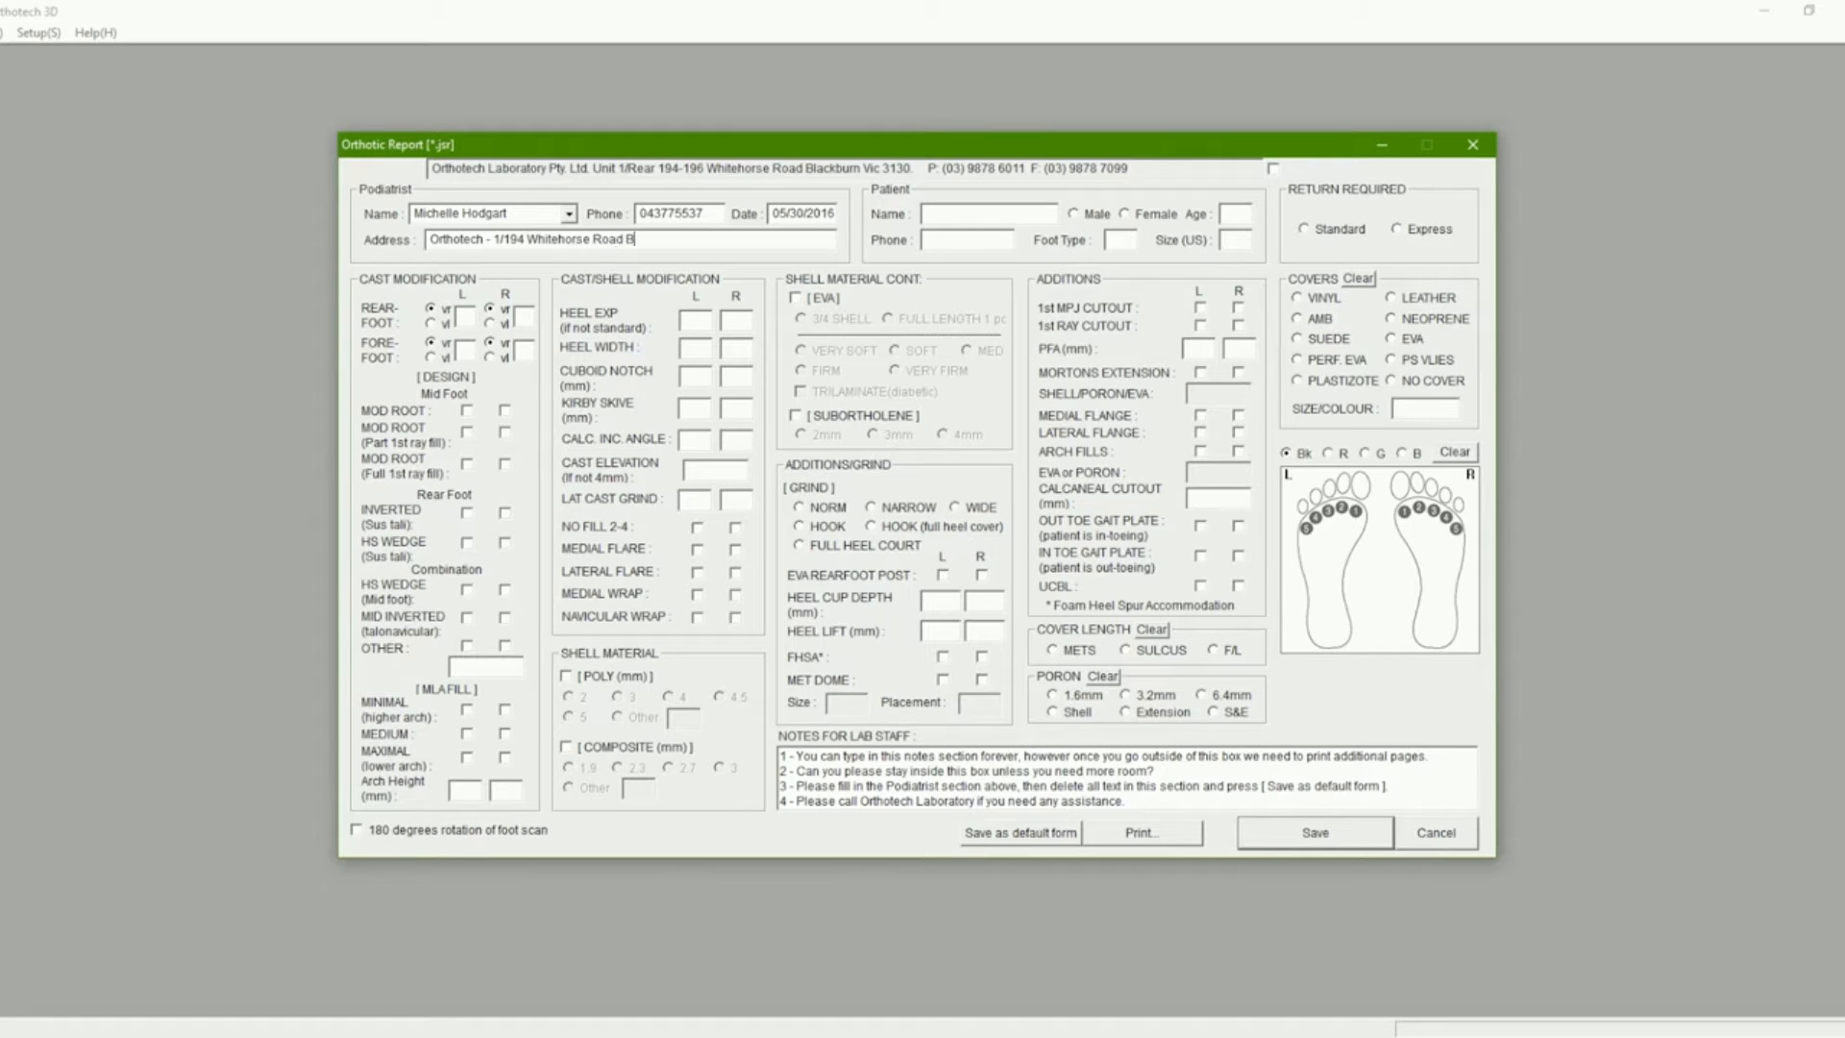
- Replace the lab staff notes with 'Cambrelle on top' and enter 'test' as the patient name
drag(1126, 801, 510, 646)
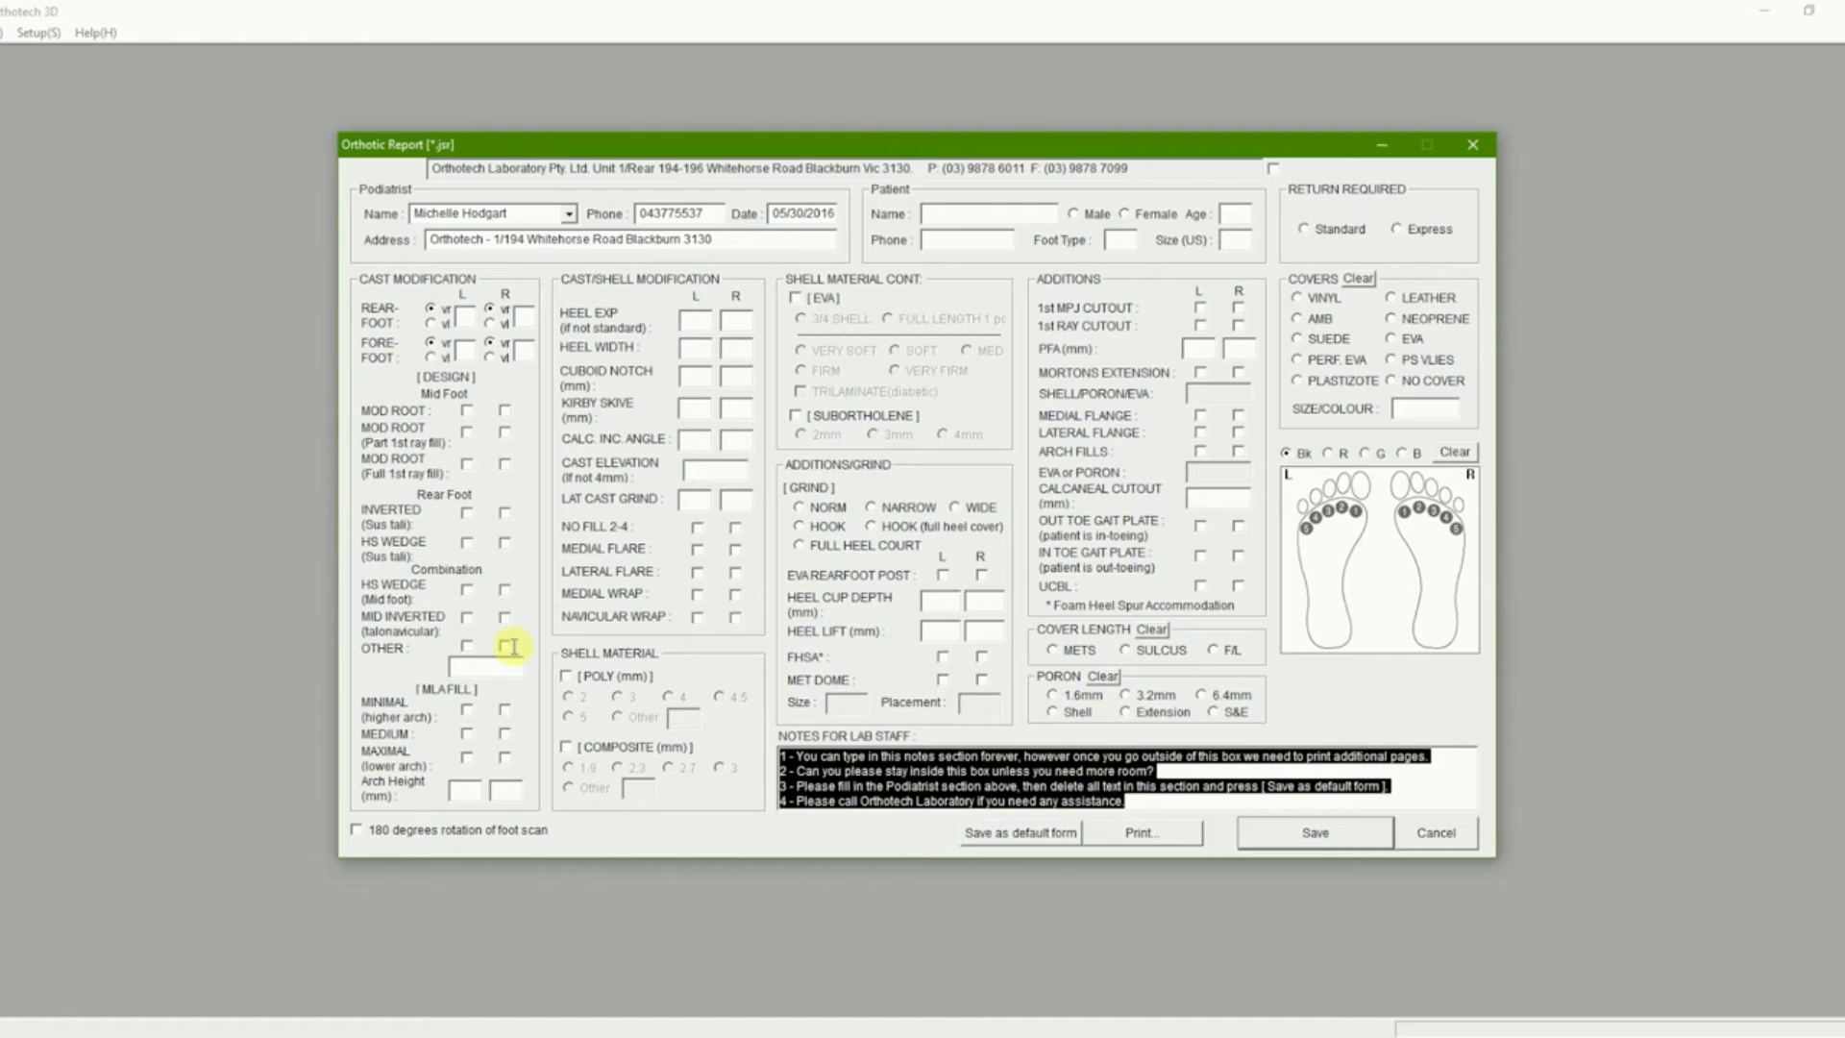
key(Delete)
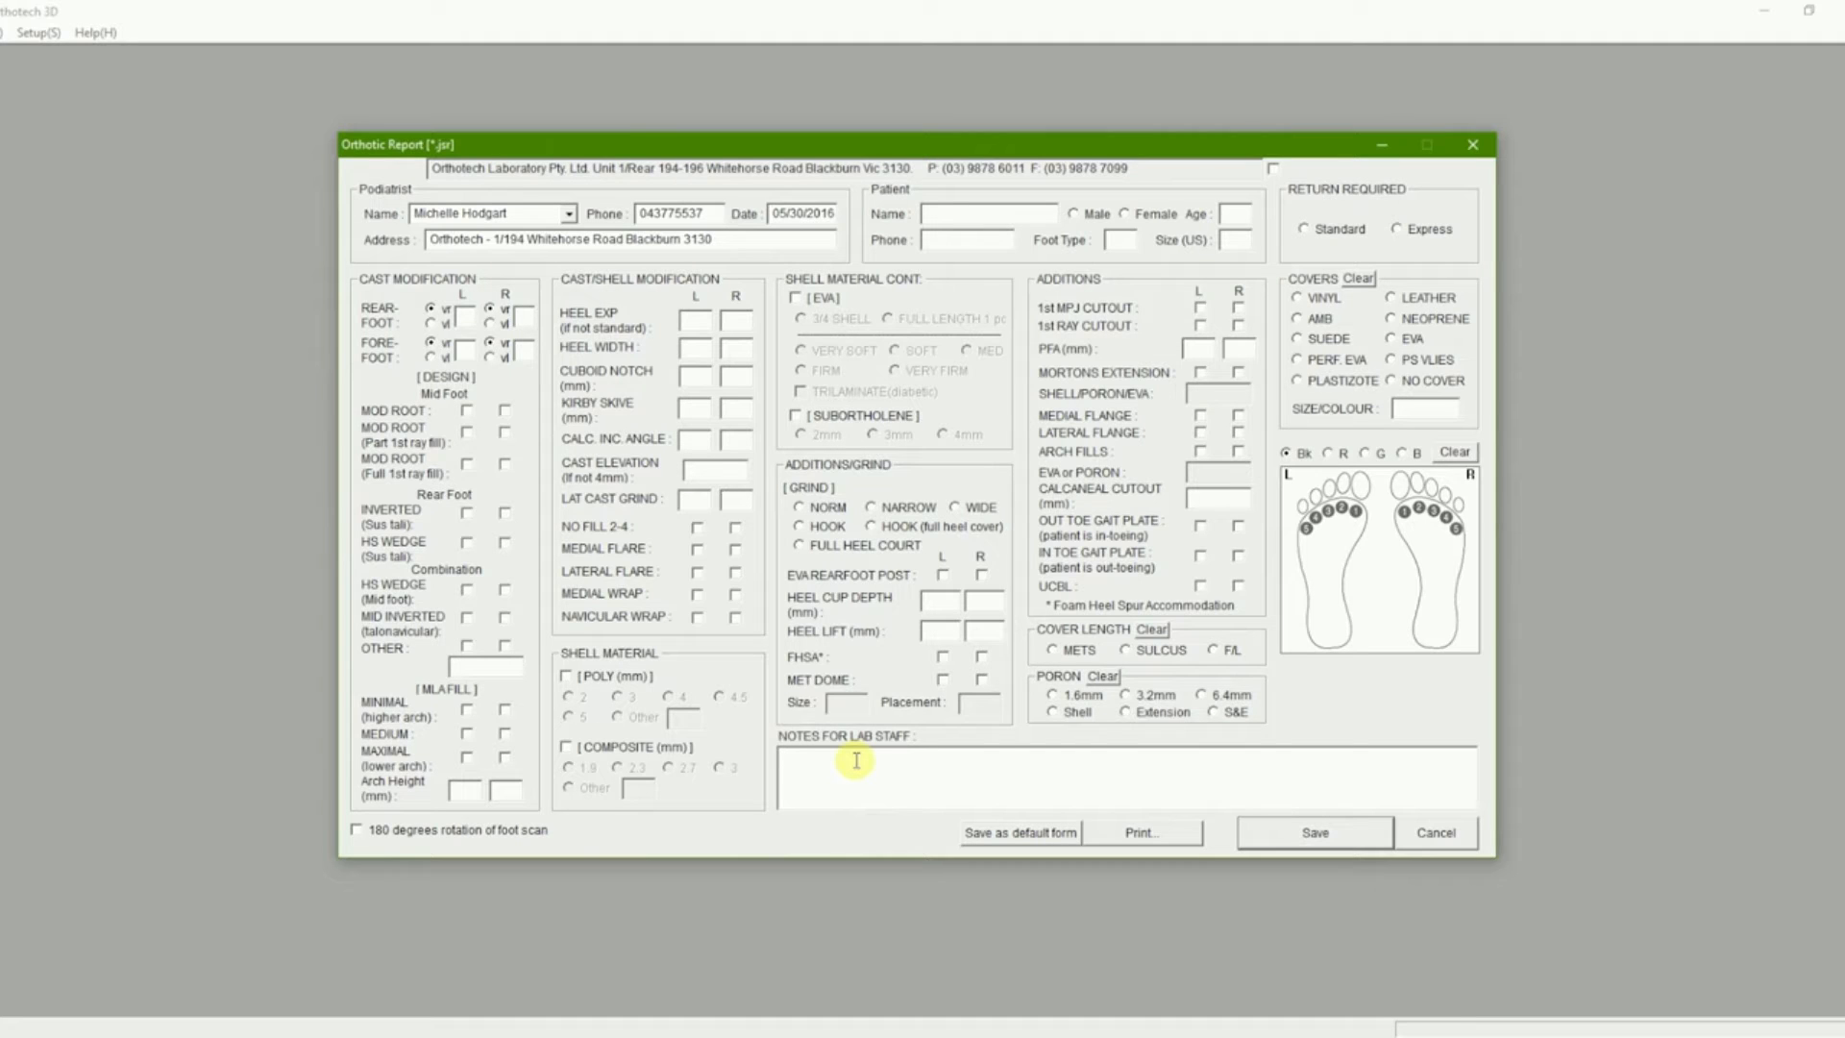
text(Cambrell)
text(e on )
text(top)
text(test)
- After the save warning, choose a 3 mm Poly shell and Sulcus cover length
click(1352, 835)
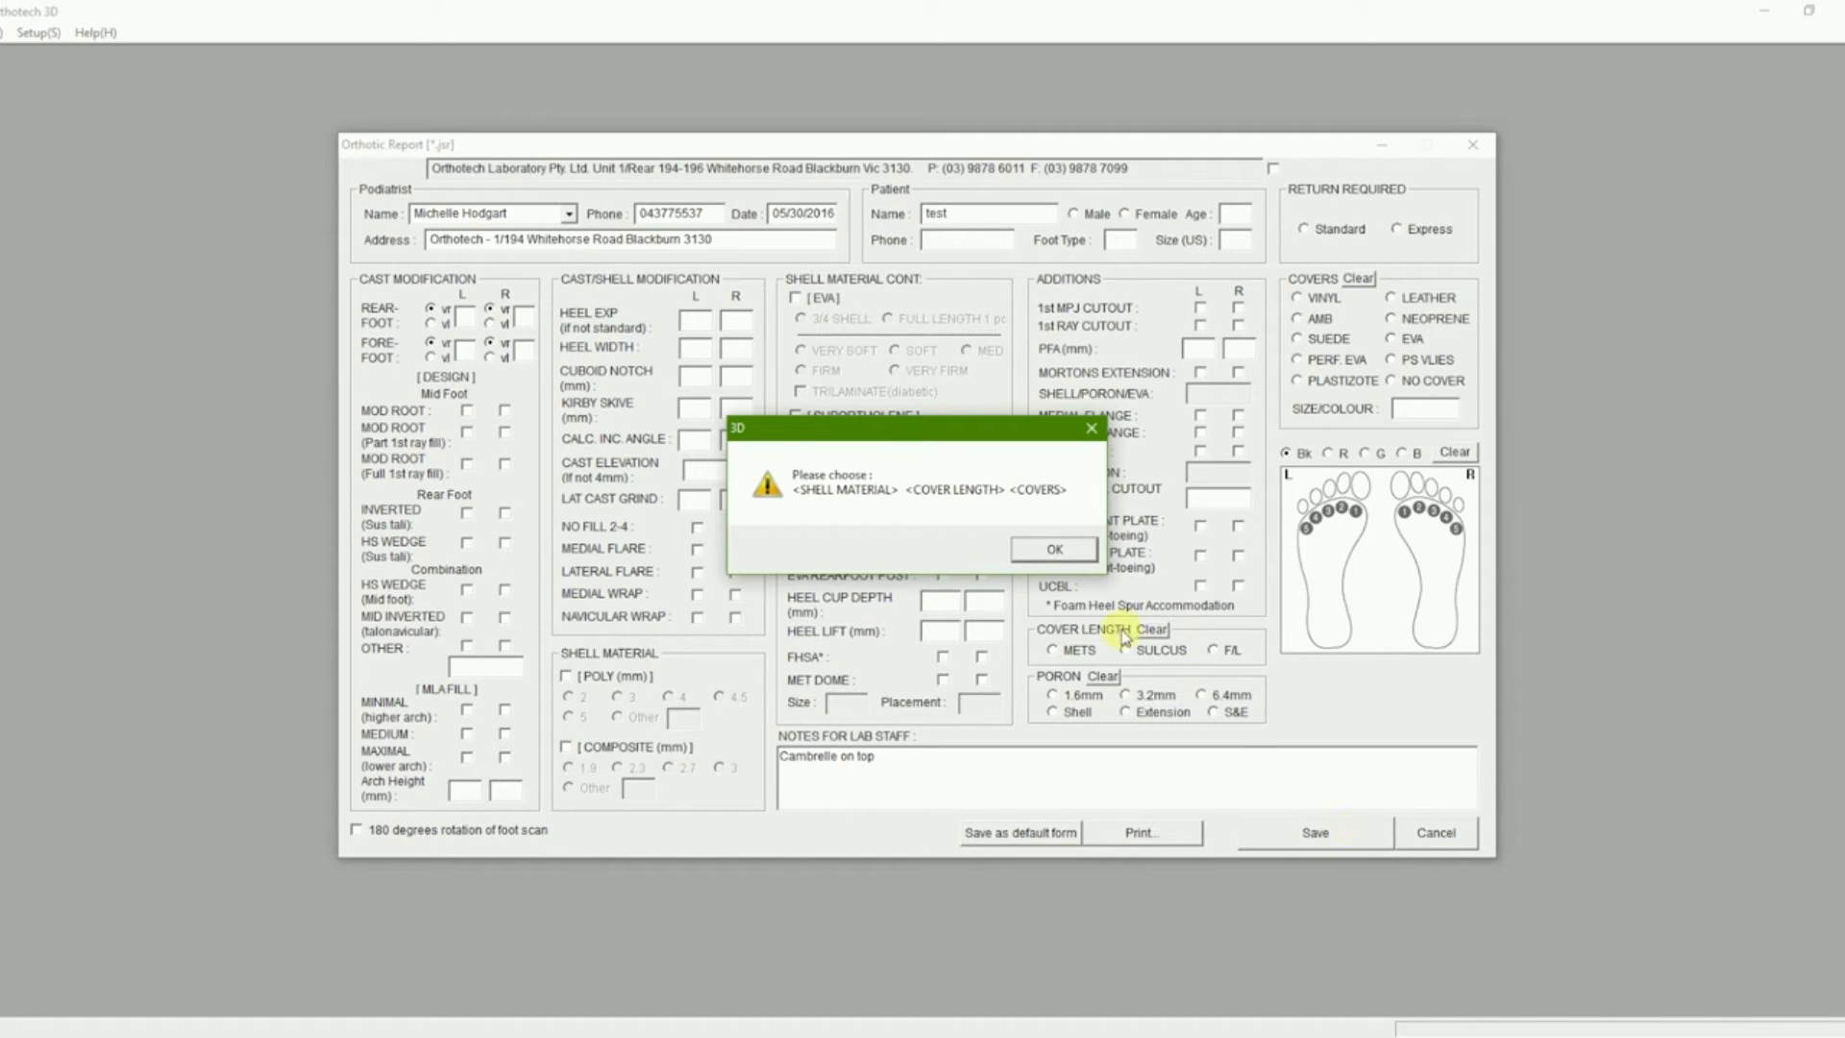
click(1054, 550)
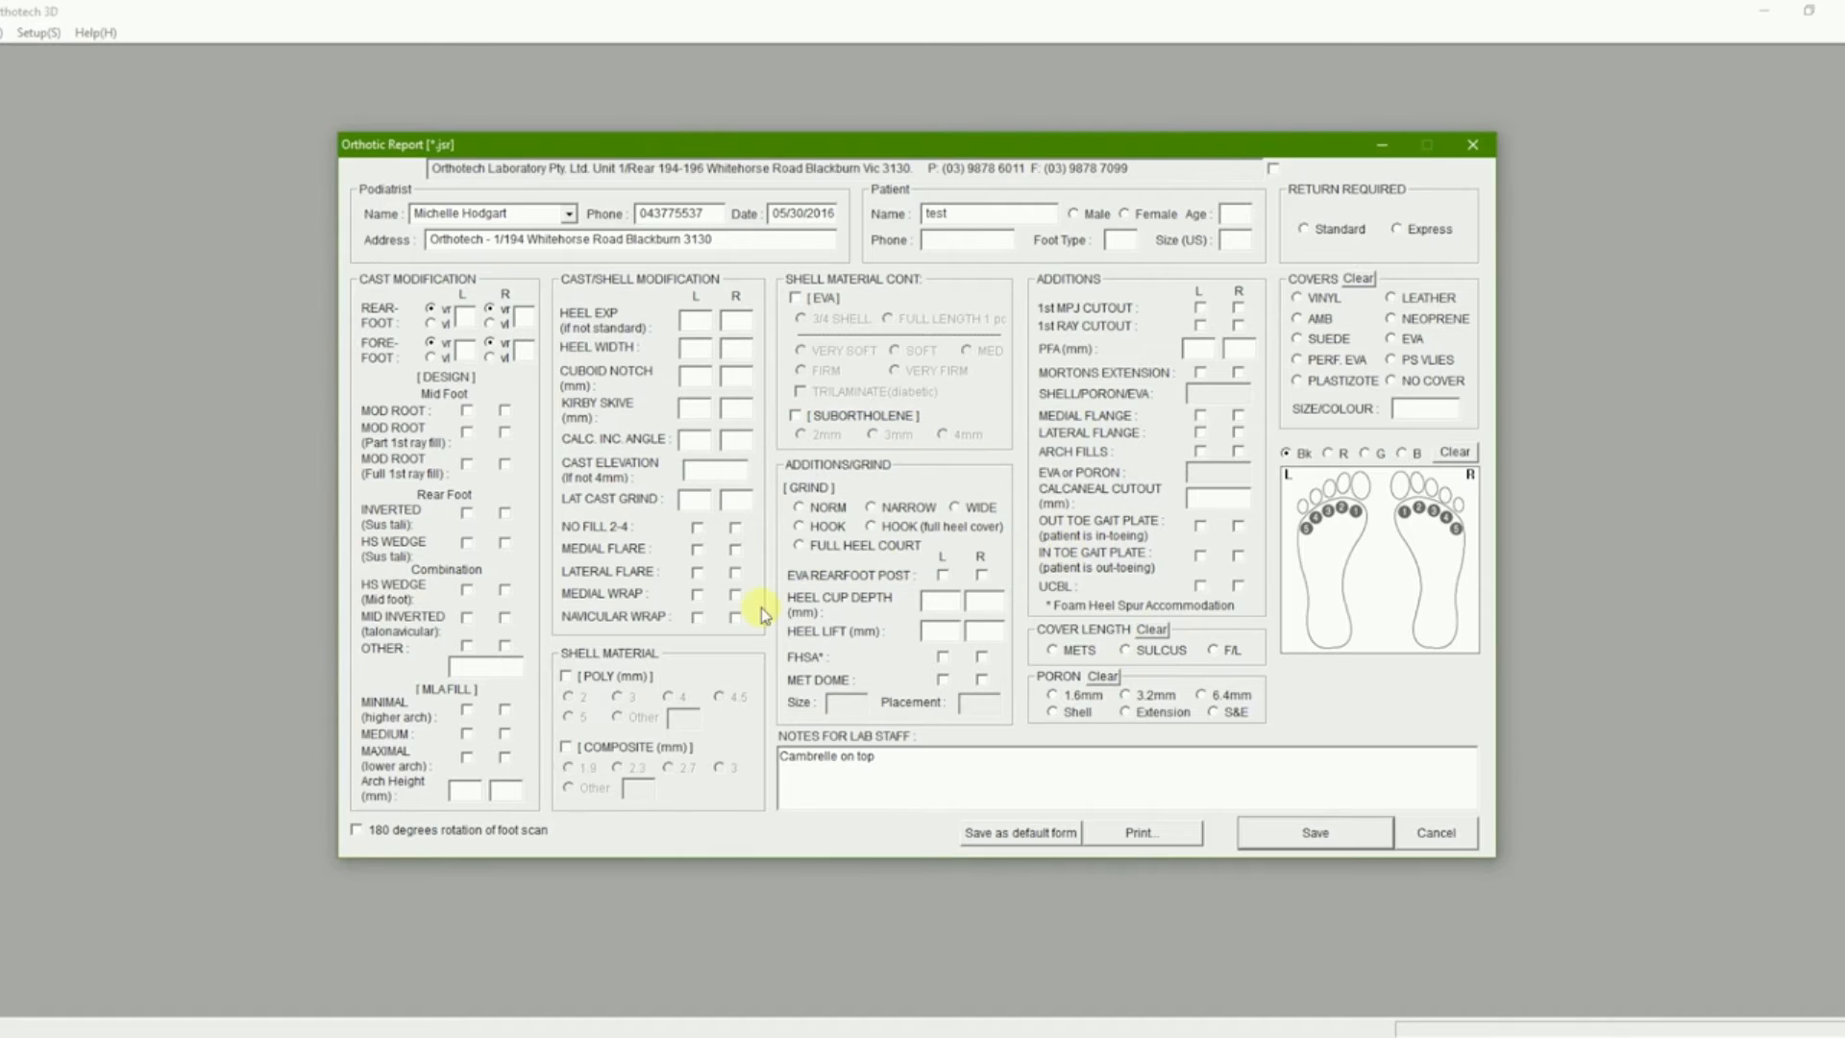
click(566, 677)
click(618, 699)
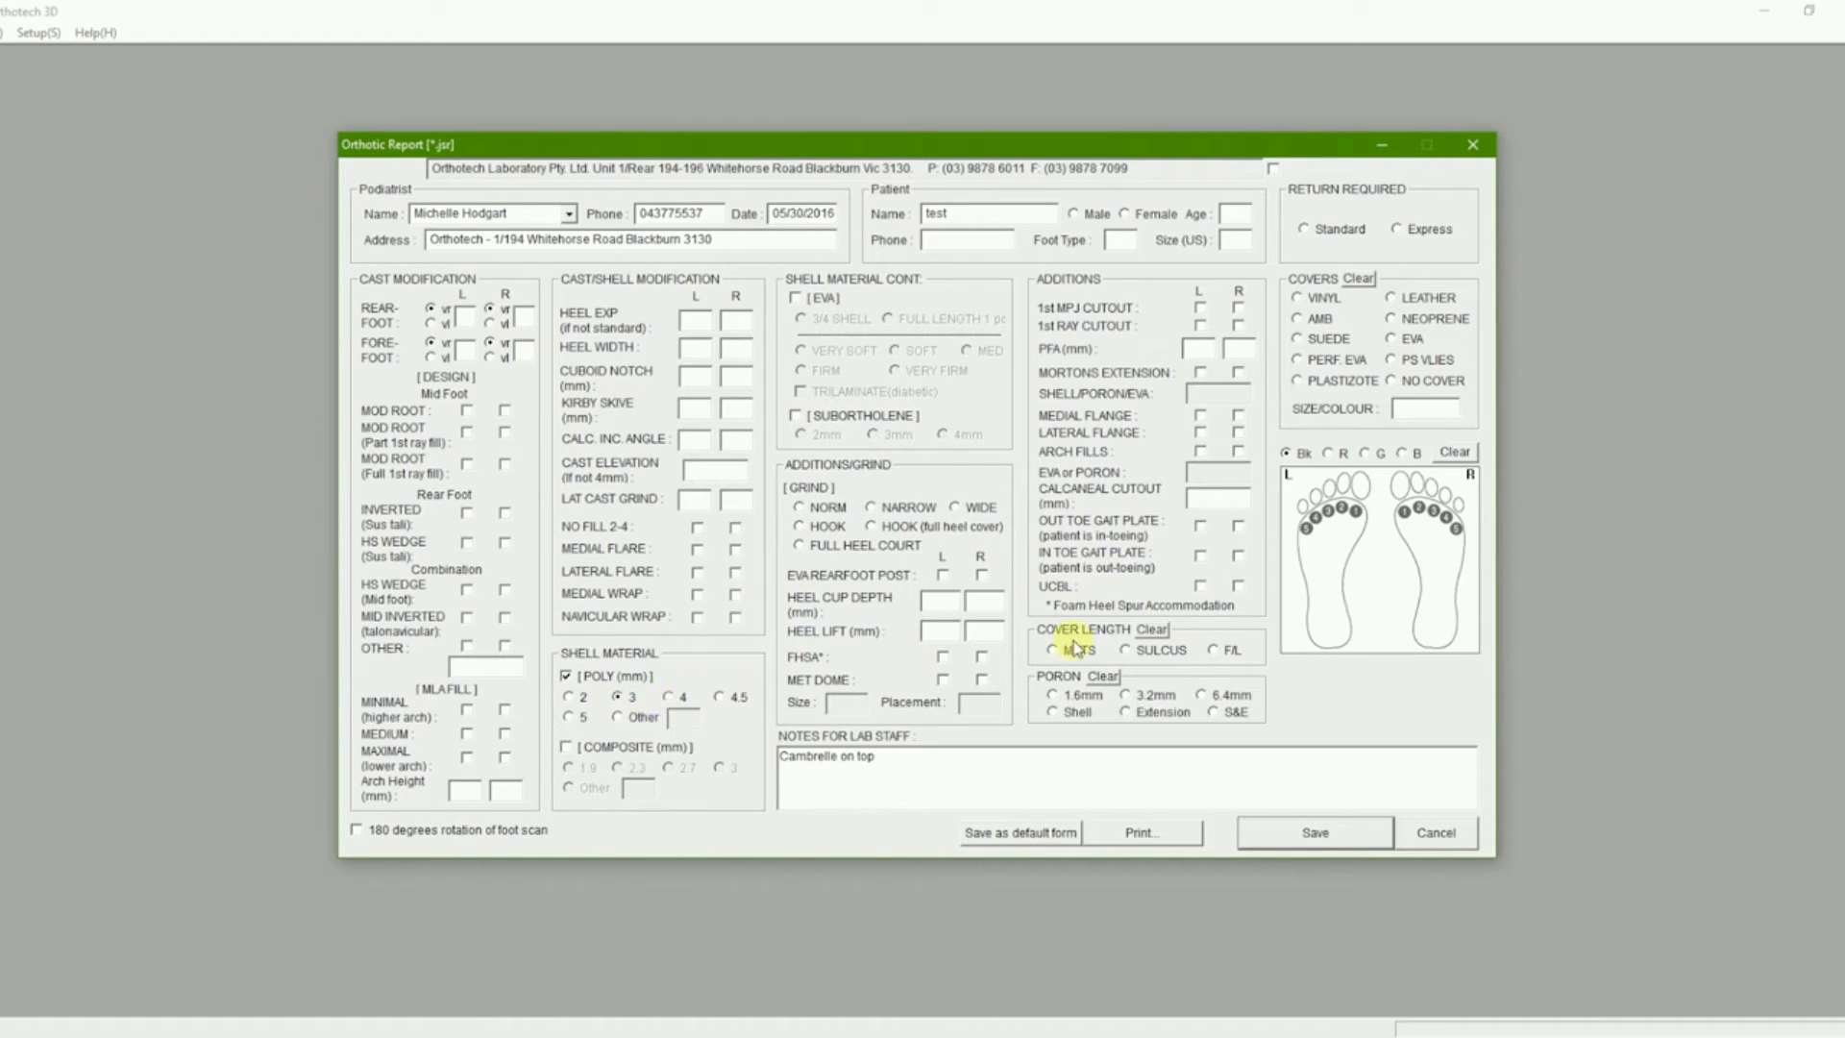
click(1124, 652)
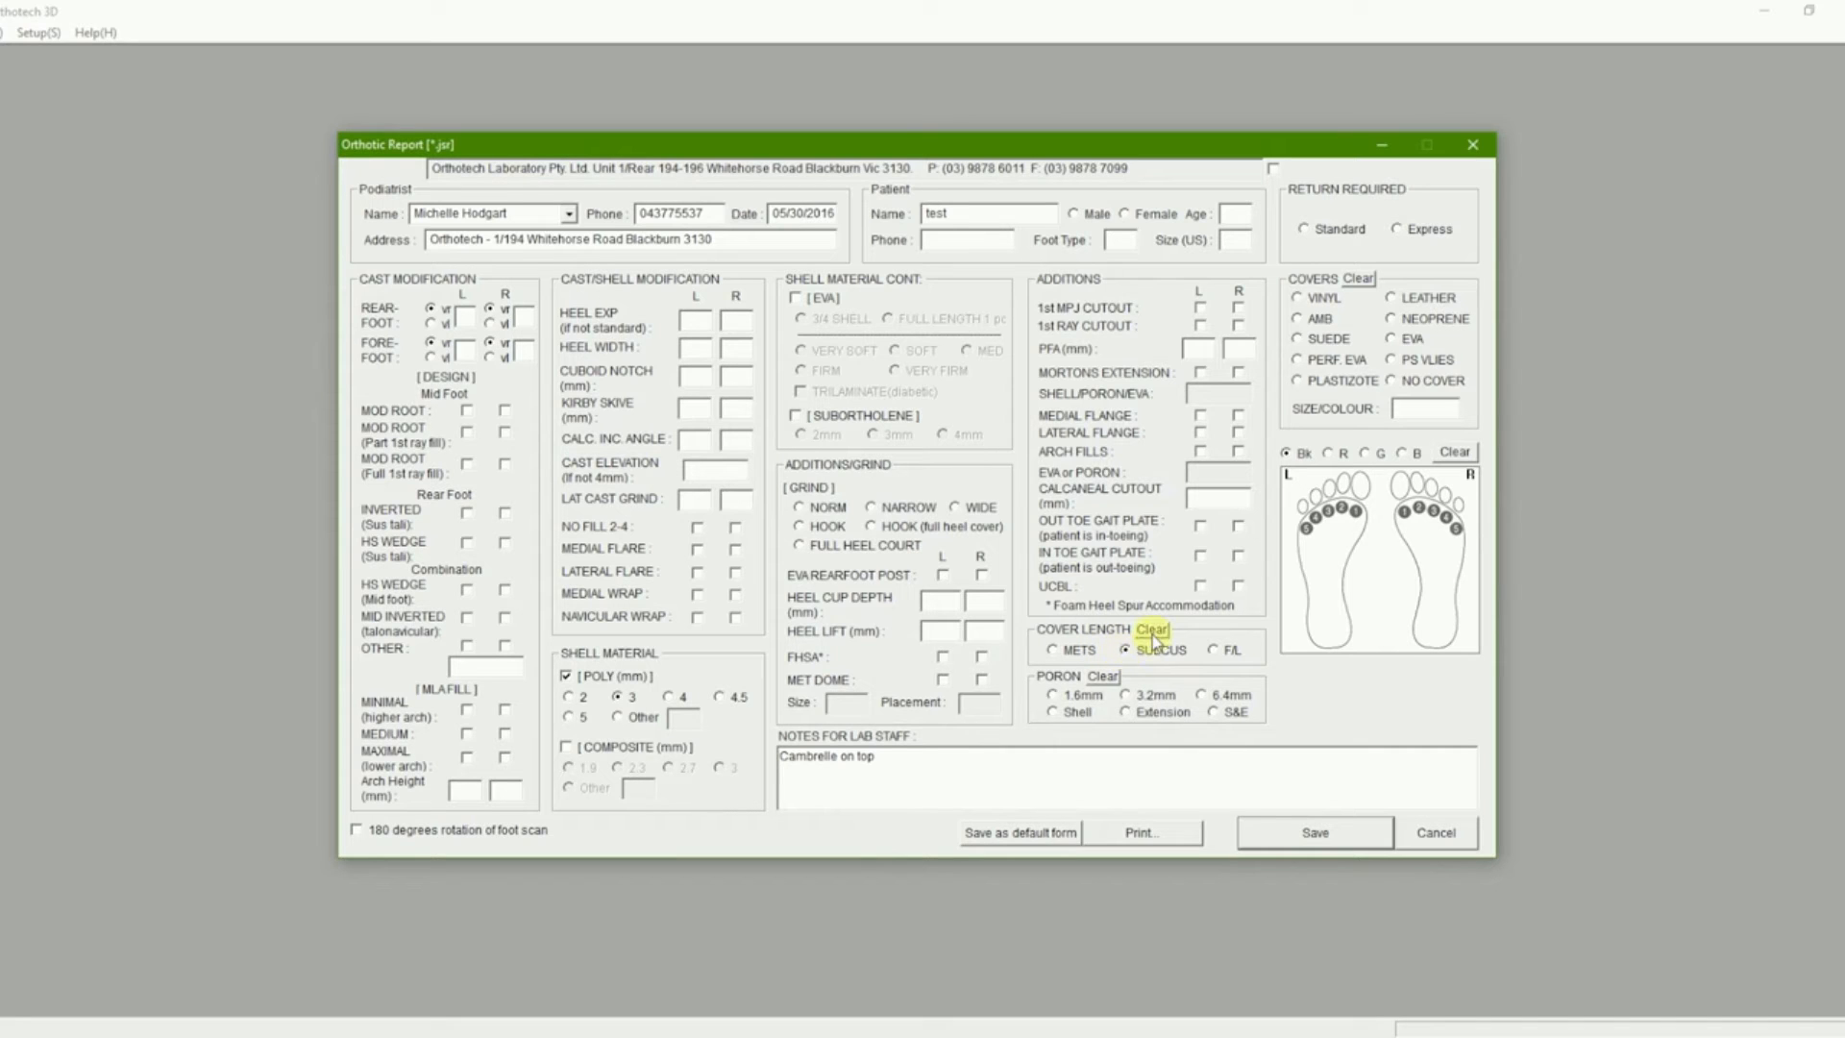
- Choose EVA covers and save the form as the podiatrist's default
click(1391, 341)
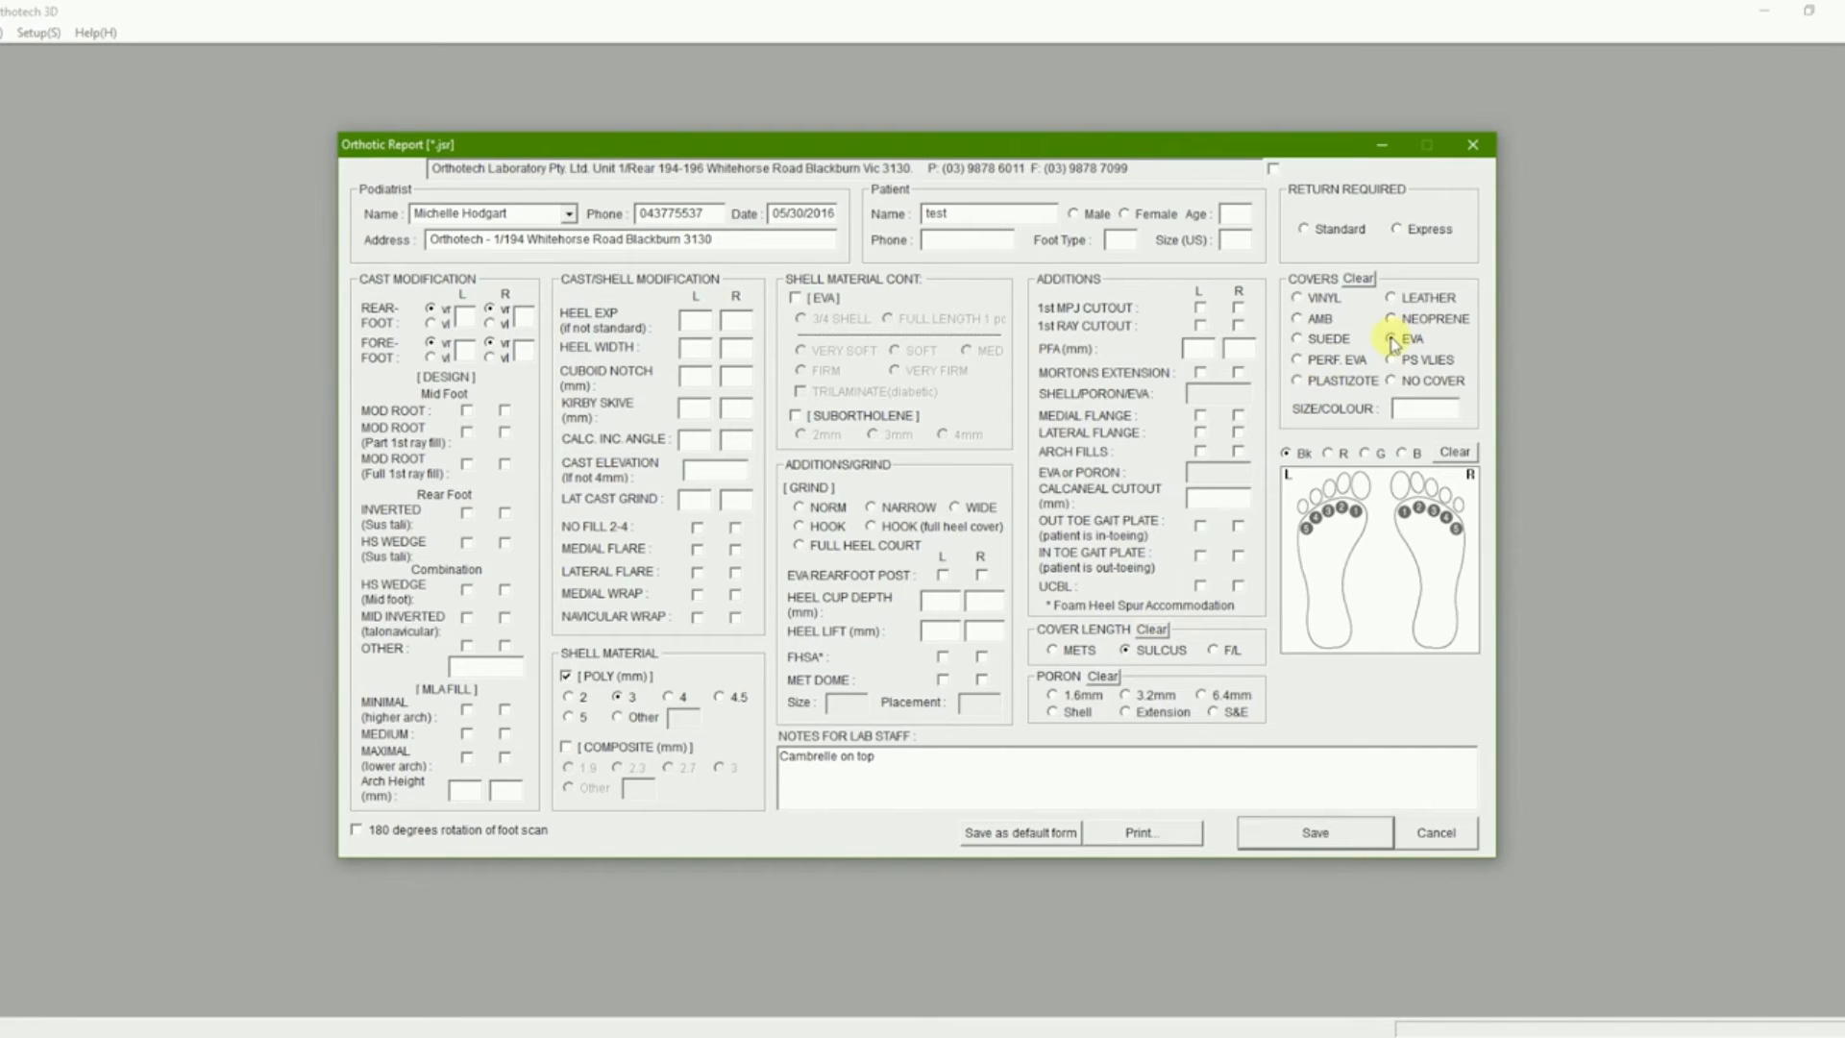
click(1024, 833)
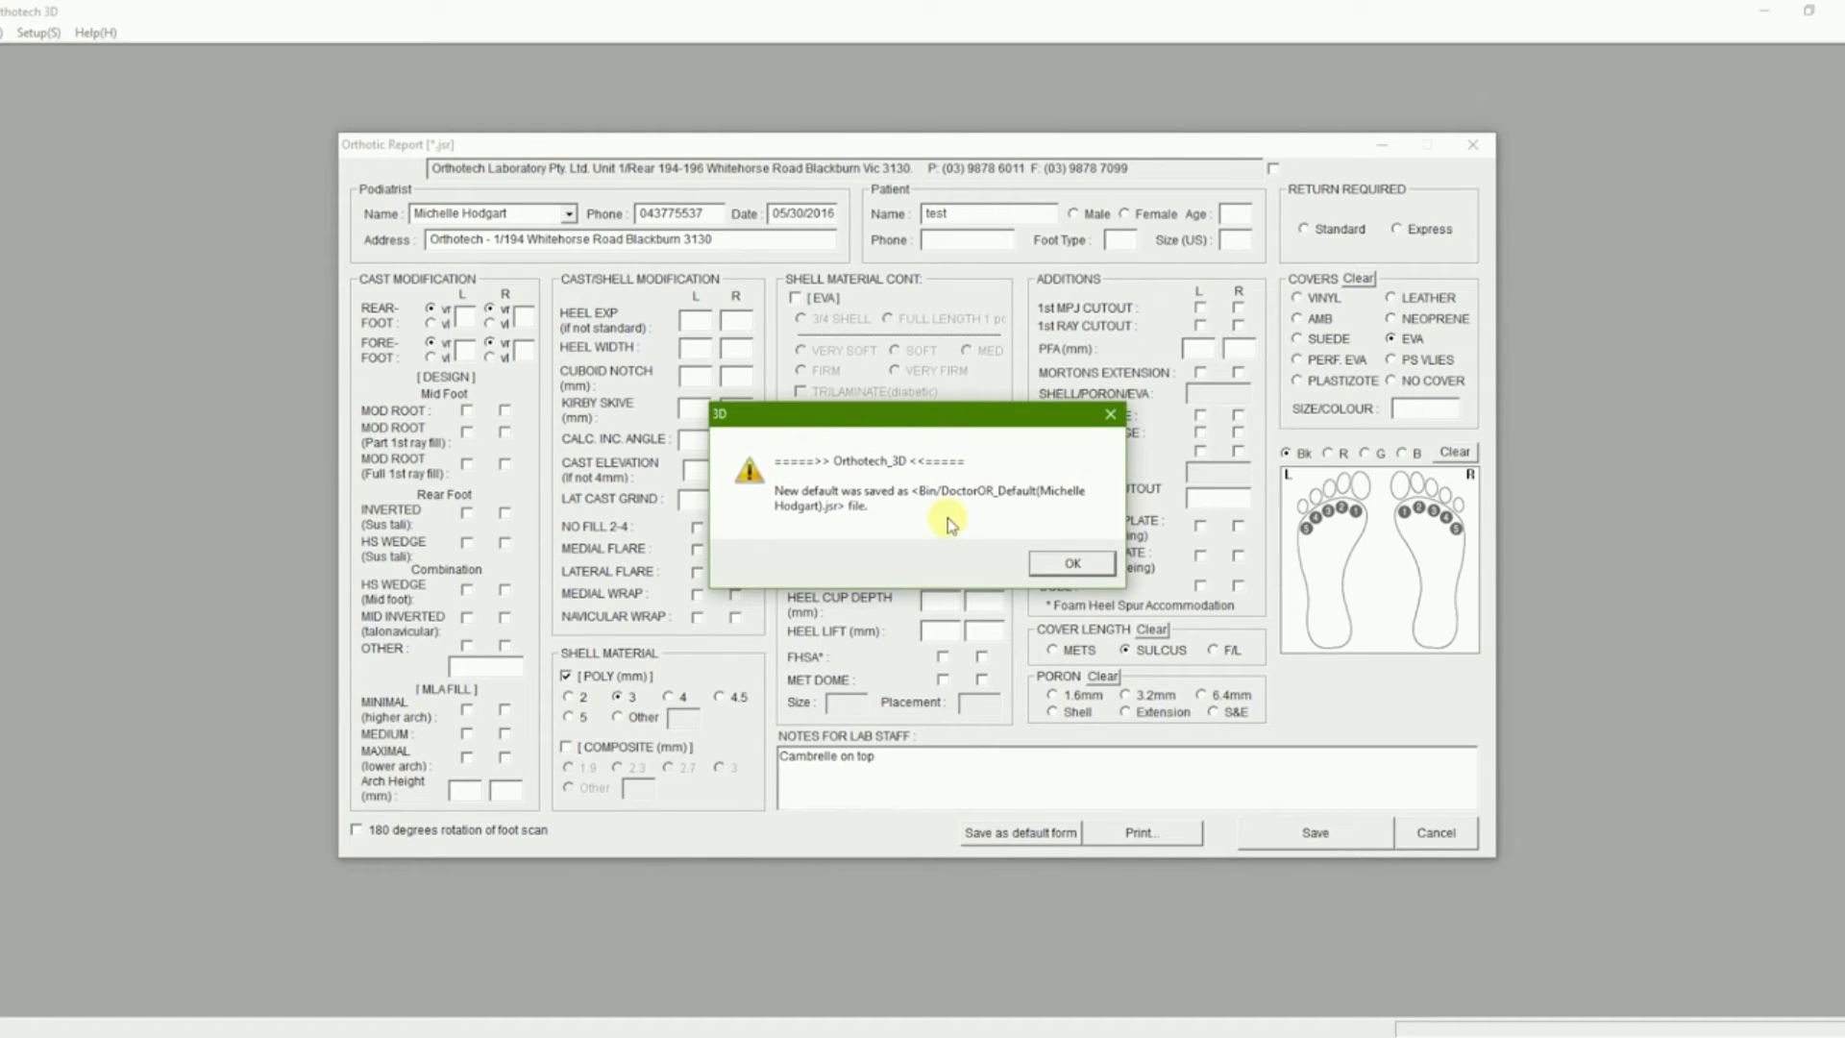
click(1057, 567)
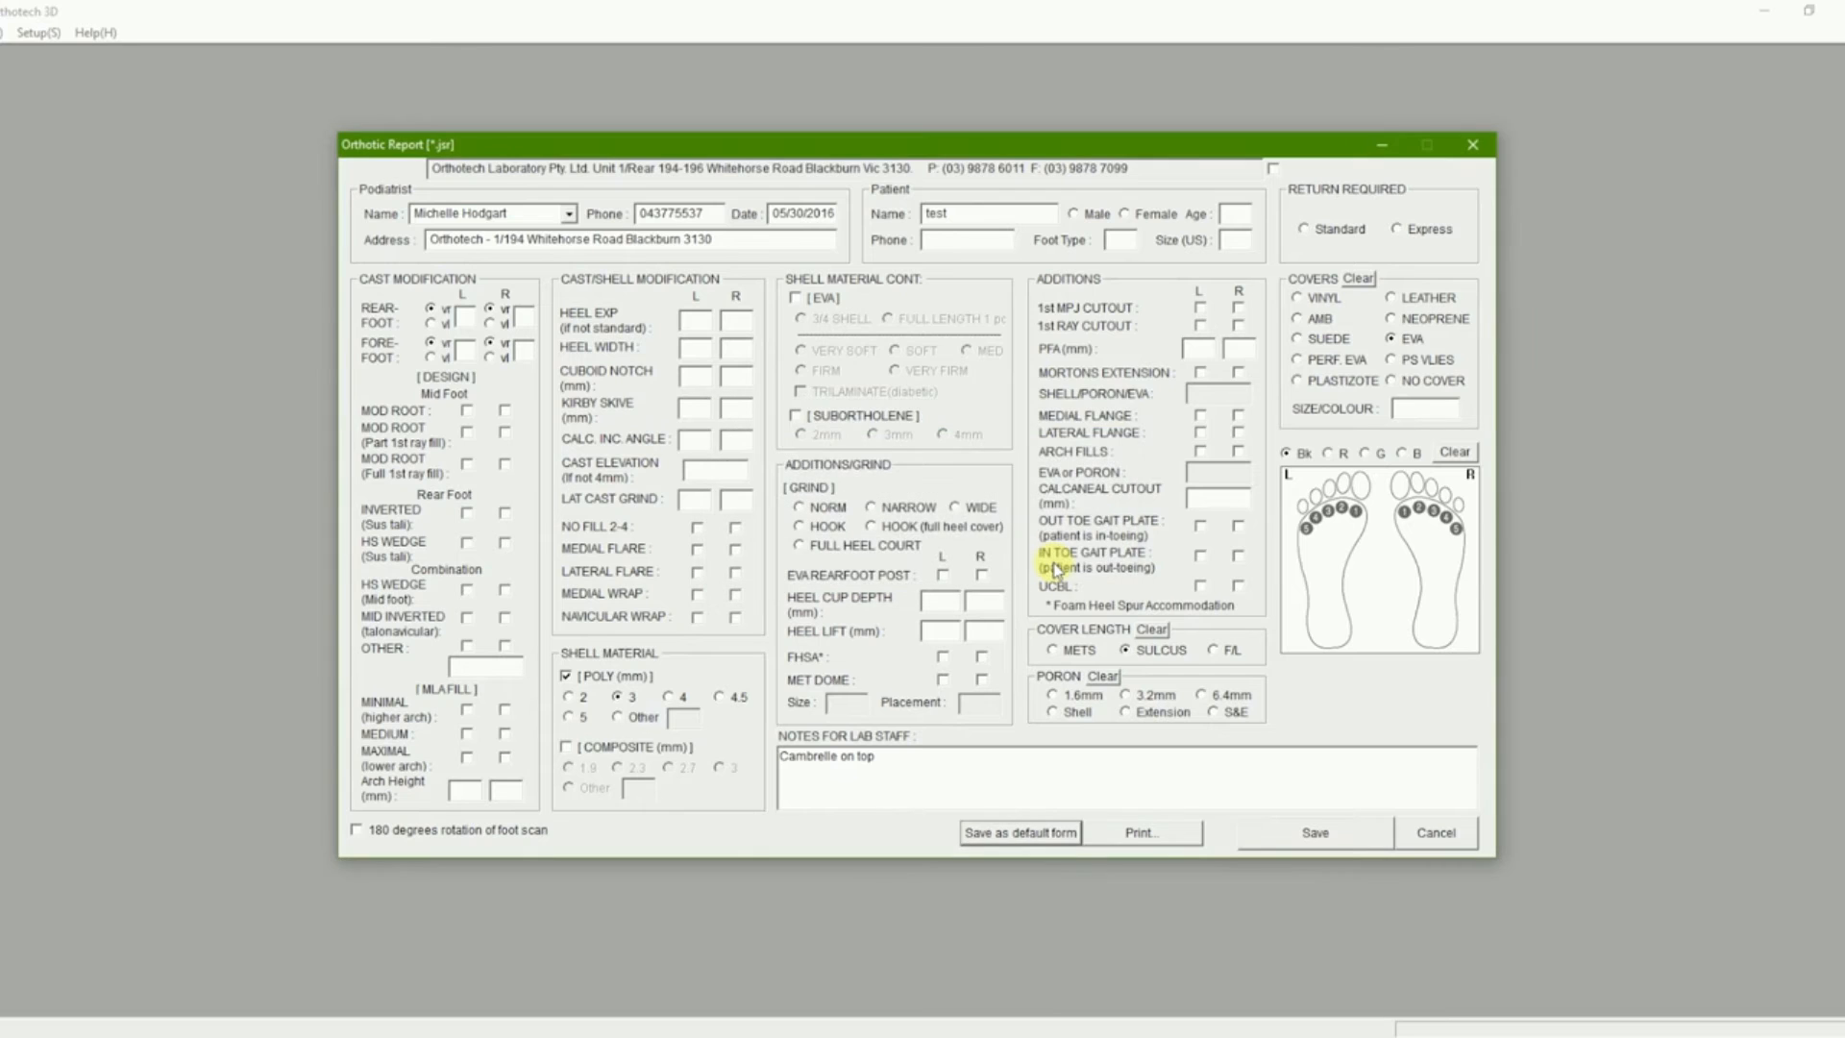
- Load the saved podiatrist's default form and append '1' to the podiatrist name
click(566, 215)
click(557, 235)
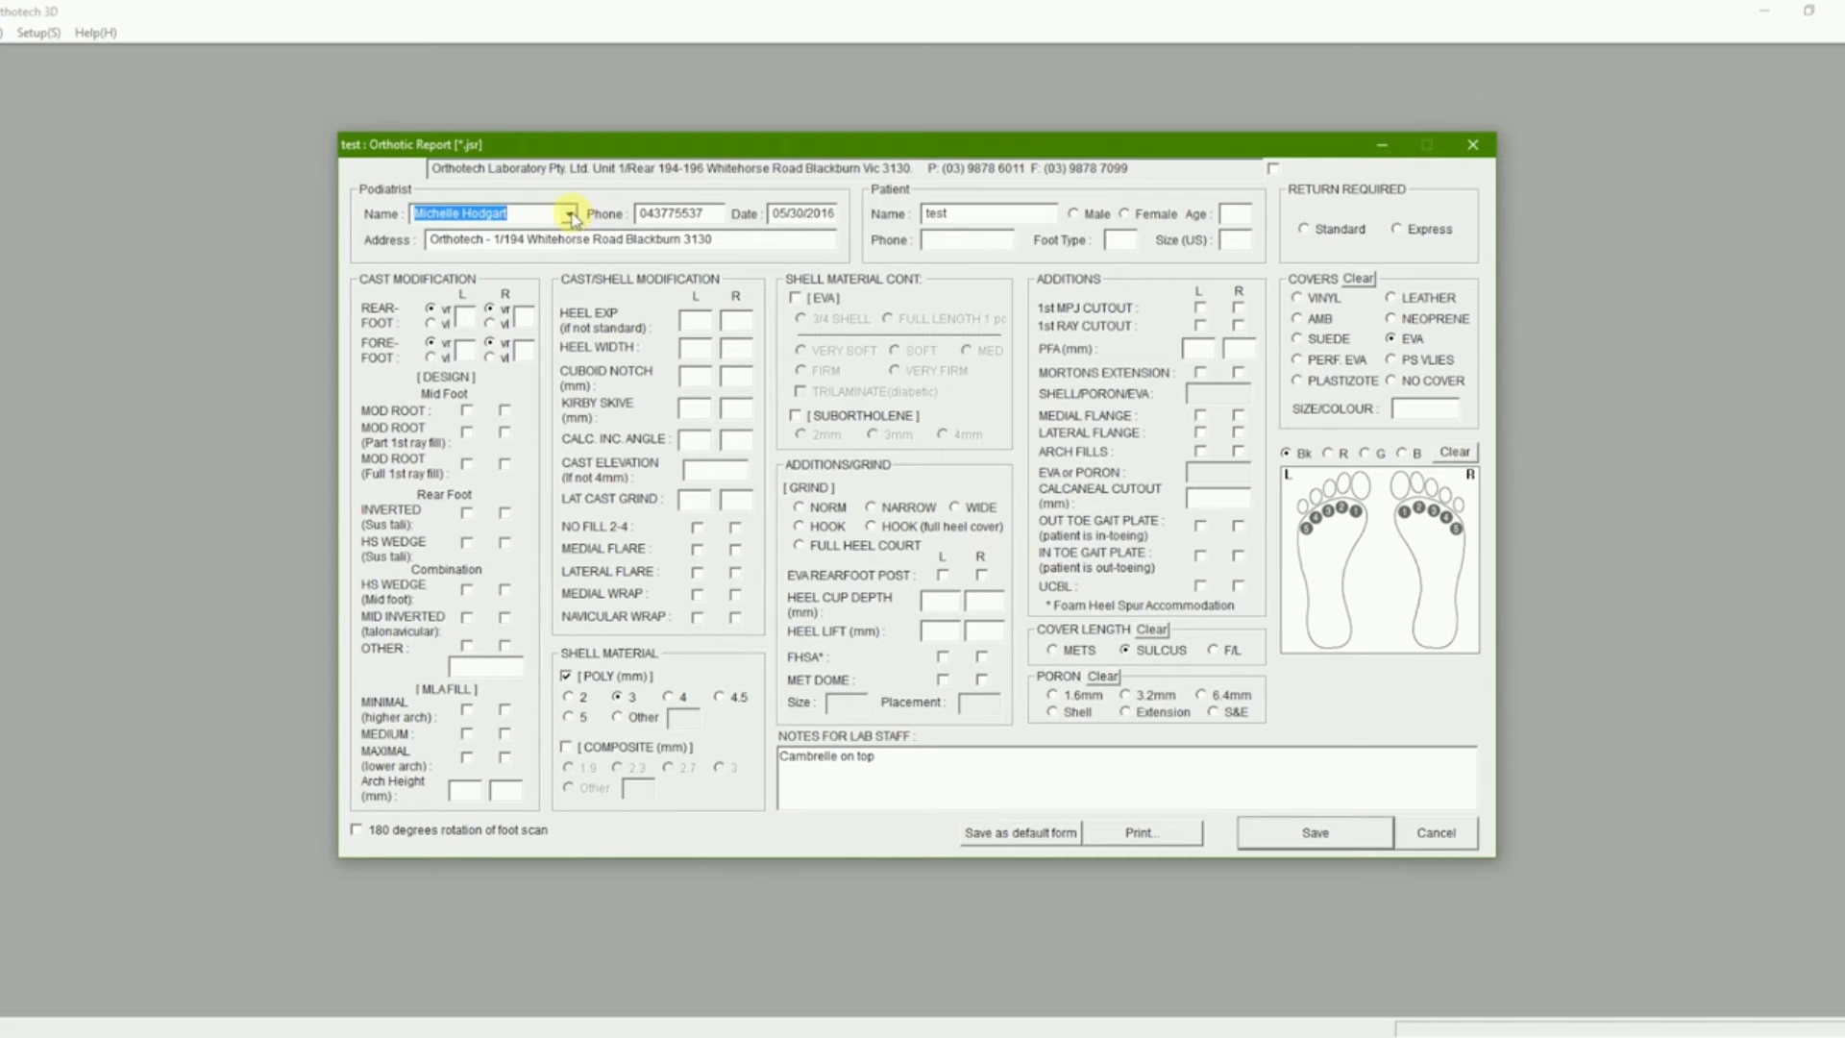
click(543, 212)
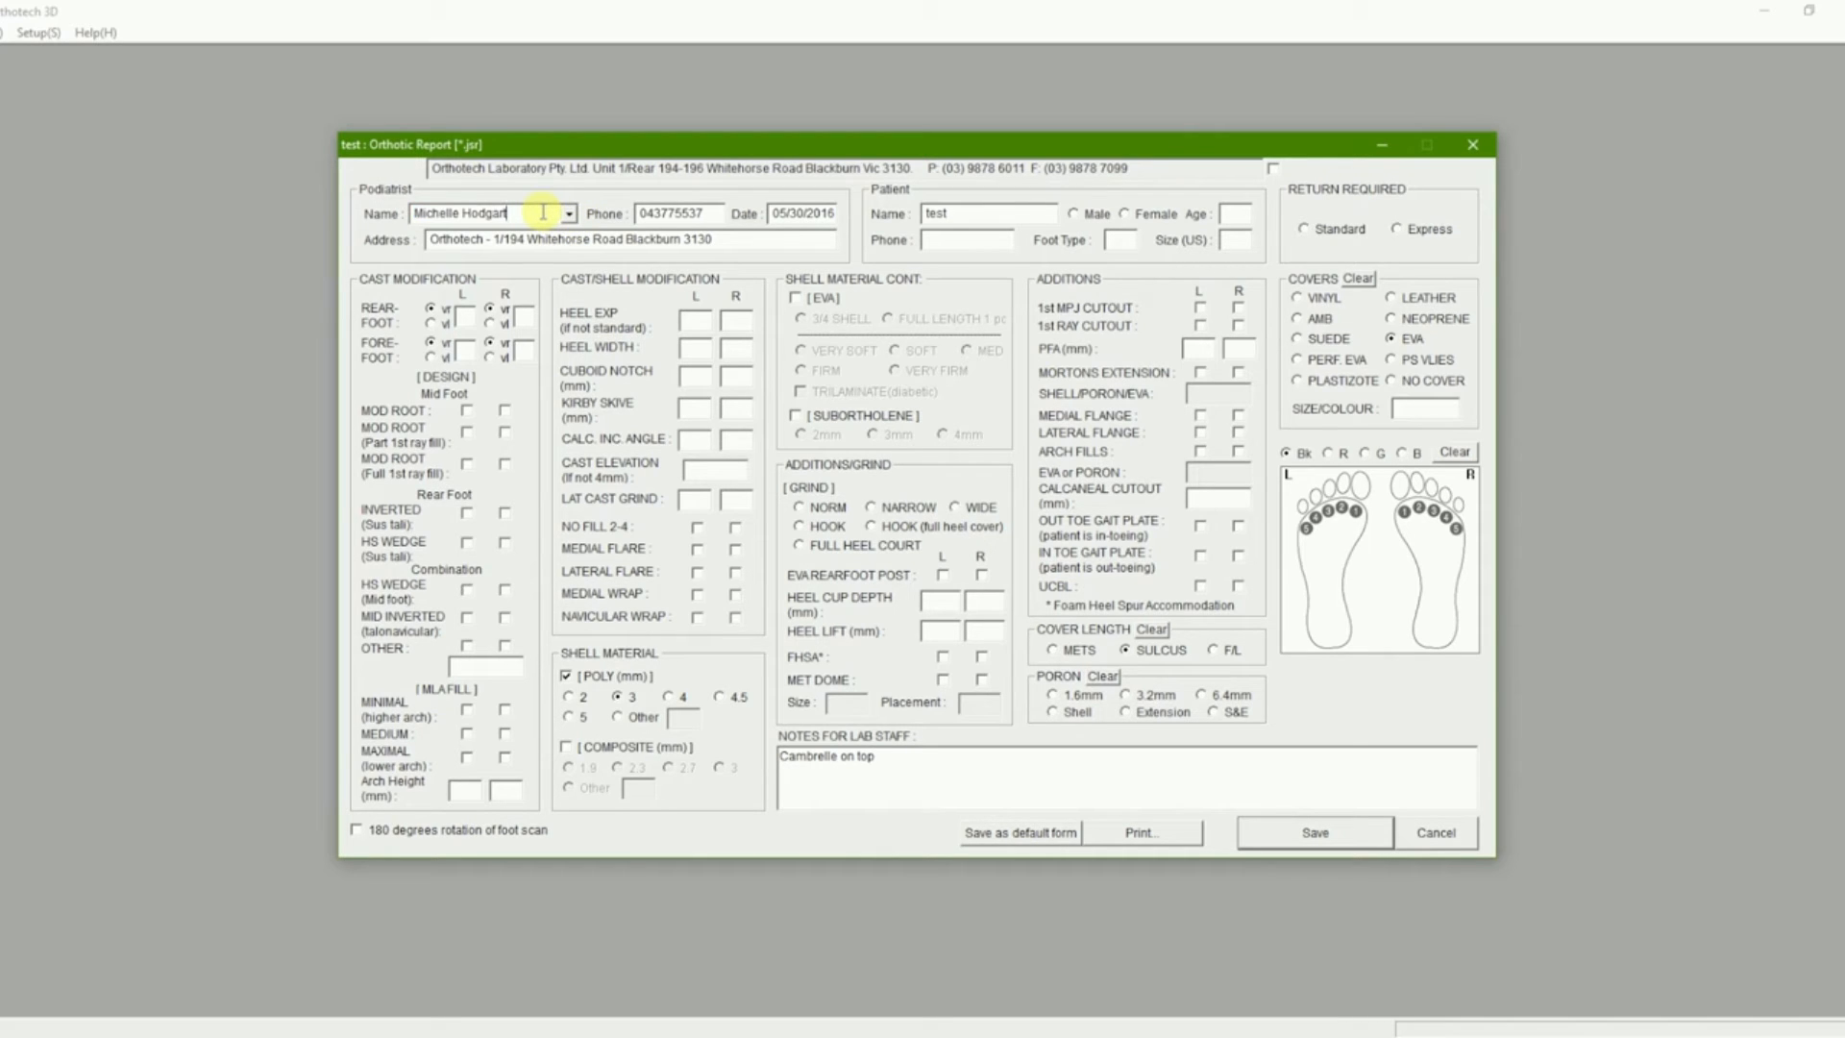
text(1)
- Add an EVA rearfoot post and F/L cover length, then save as this name's default form
click(981, 577)
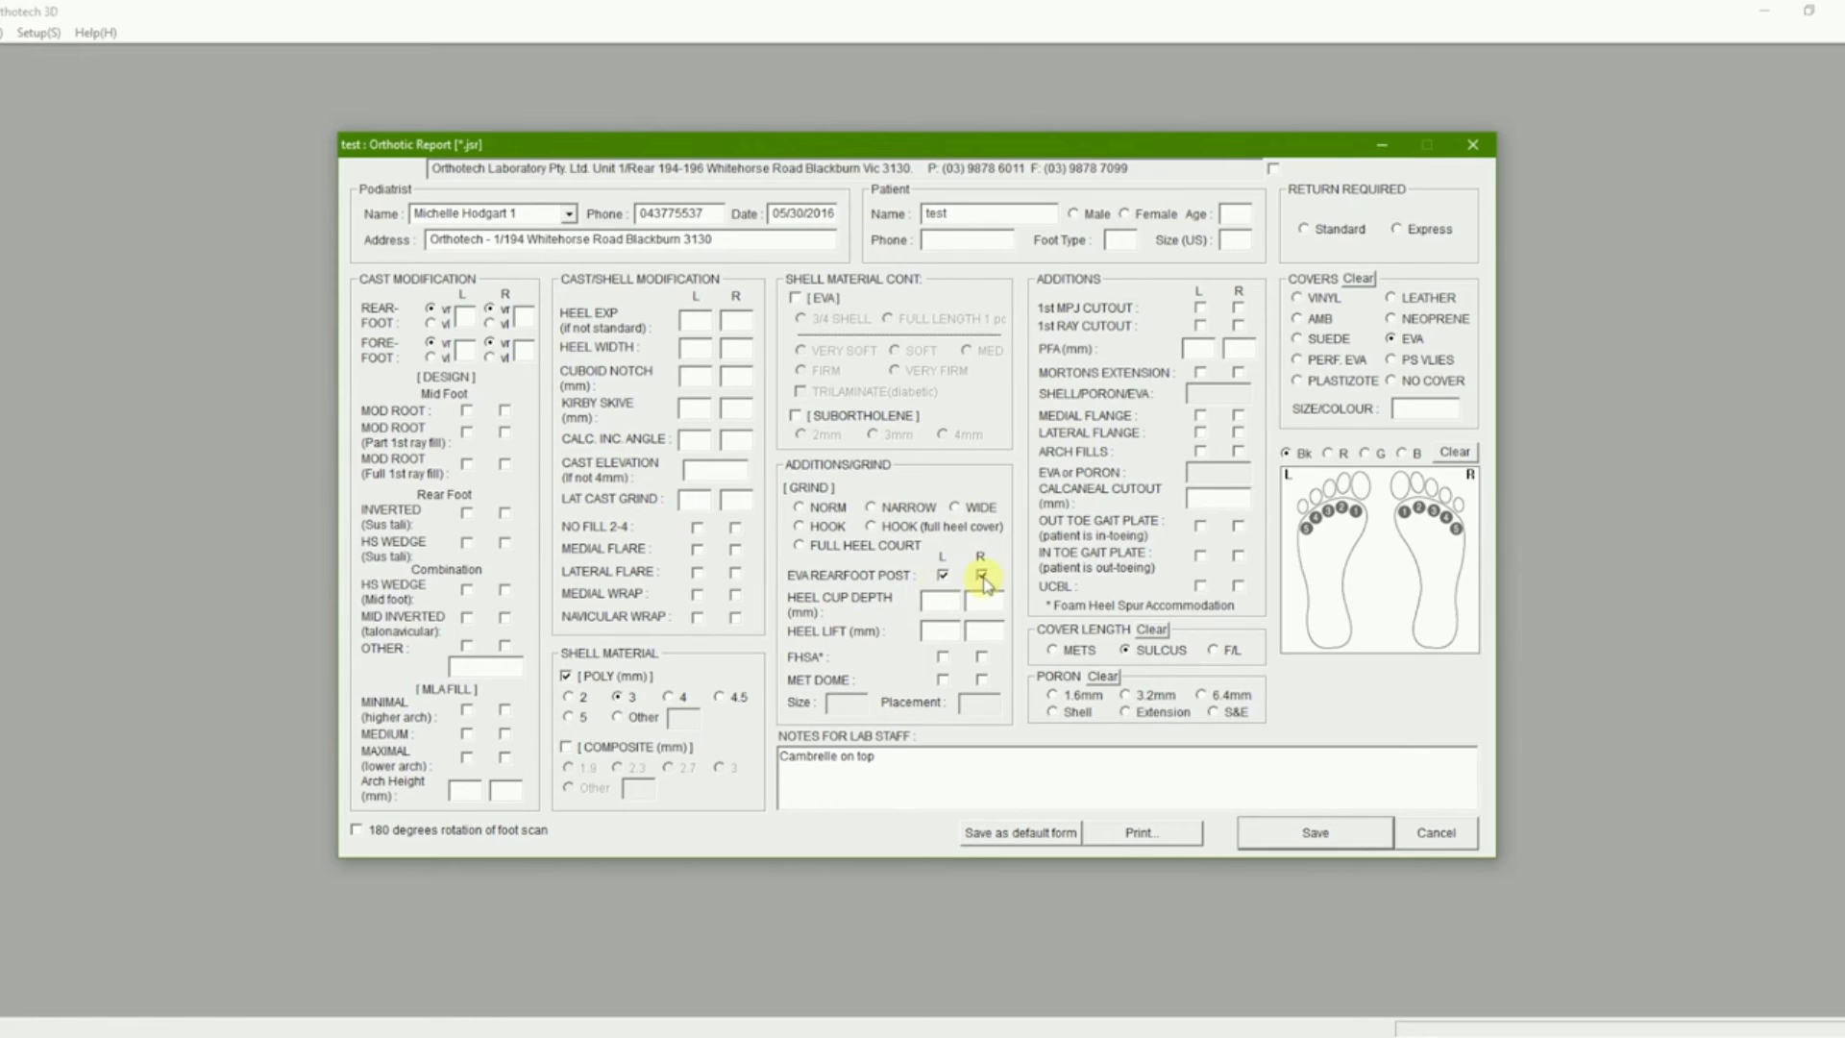
click(1213, 652)
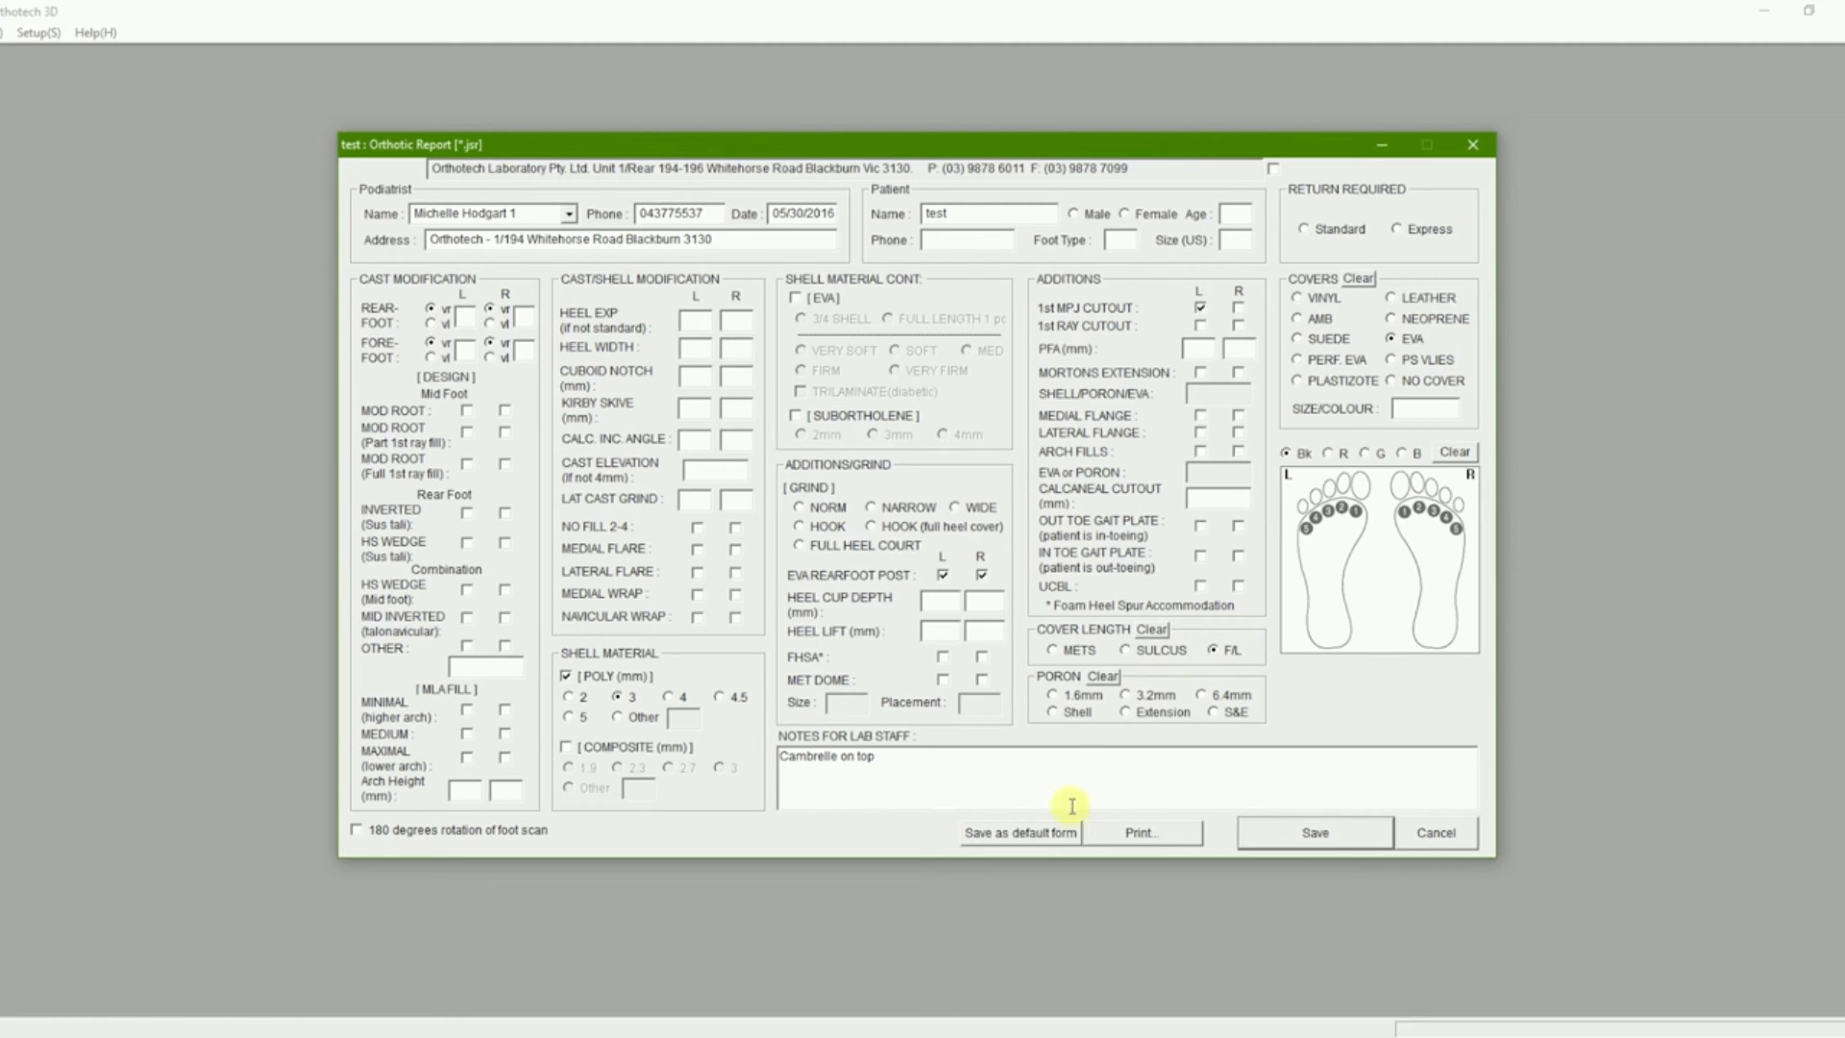
click(1050, 839)
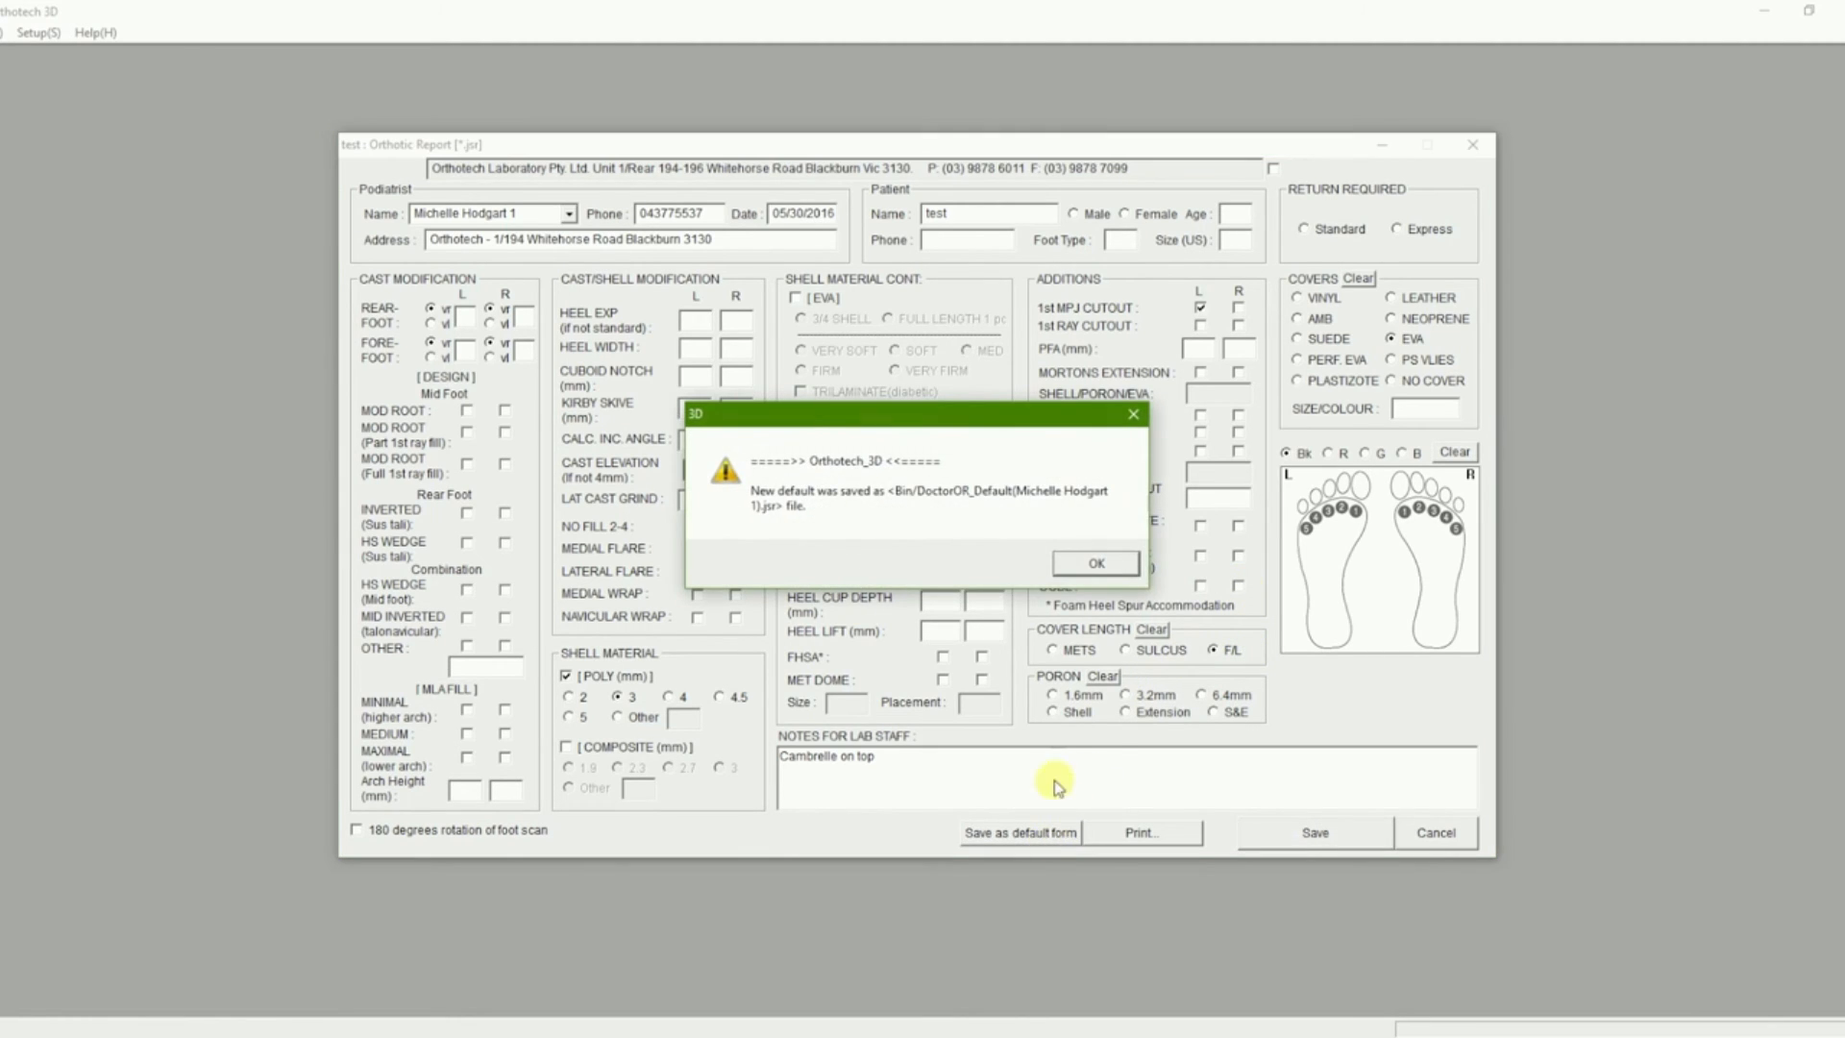
- Reload the original podiatrist's default form from the Name list
click(1098, 567)
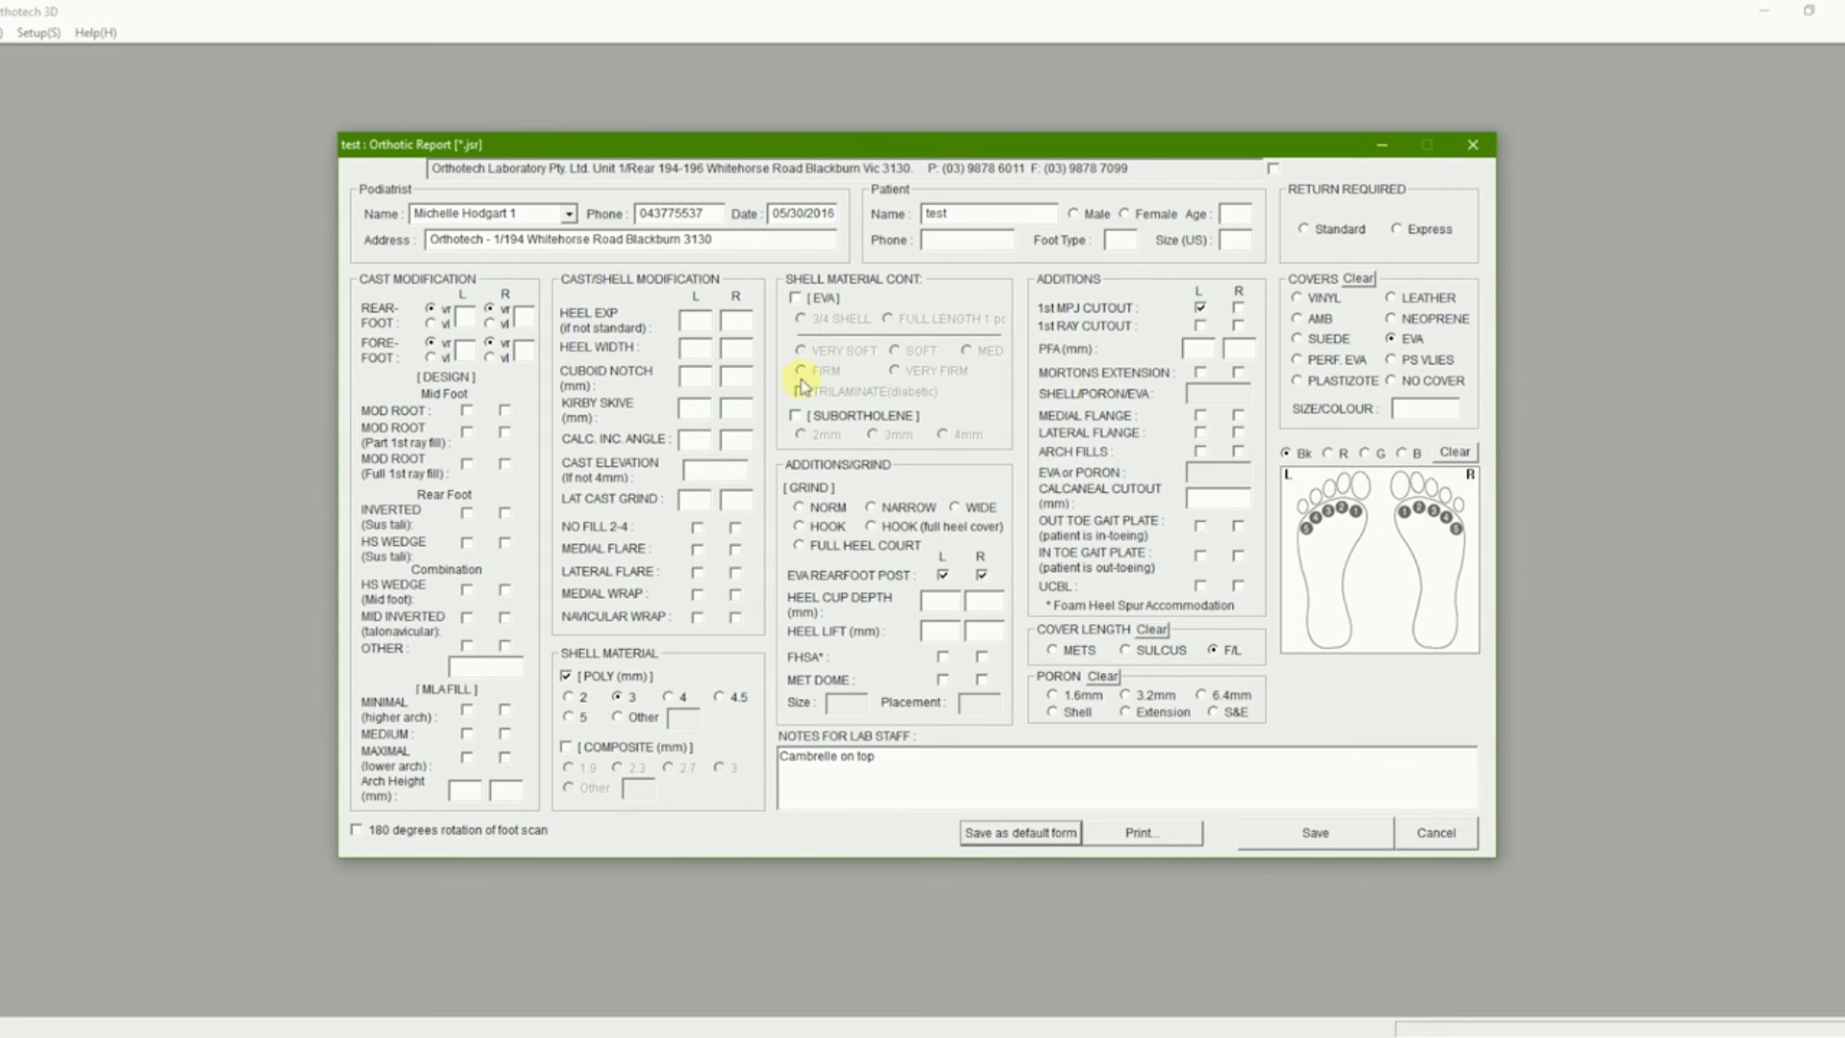
click(570, 214)
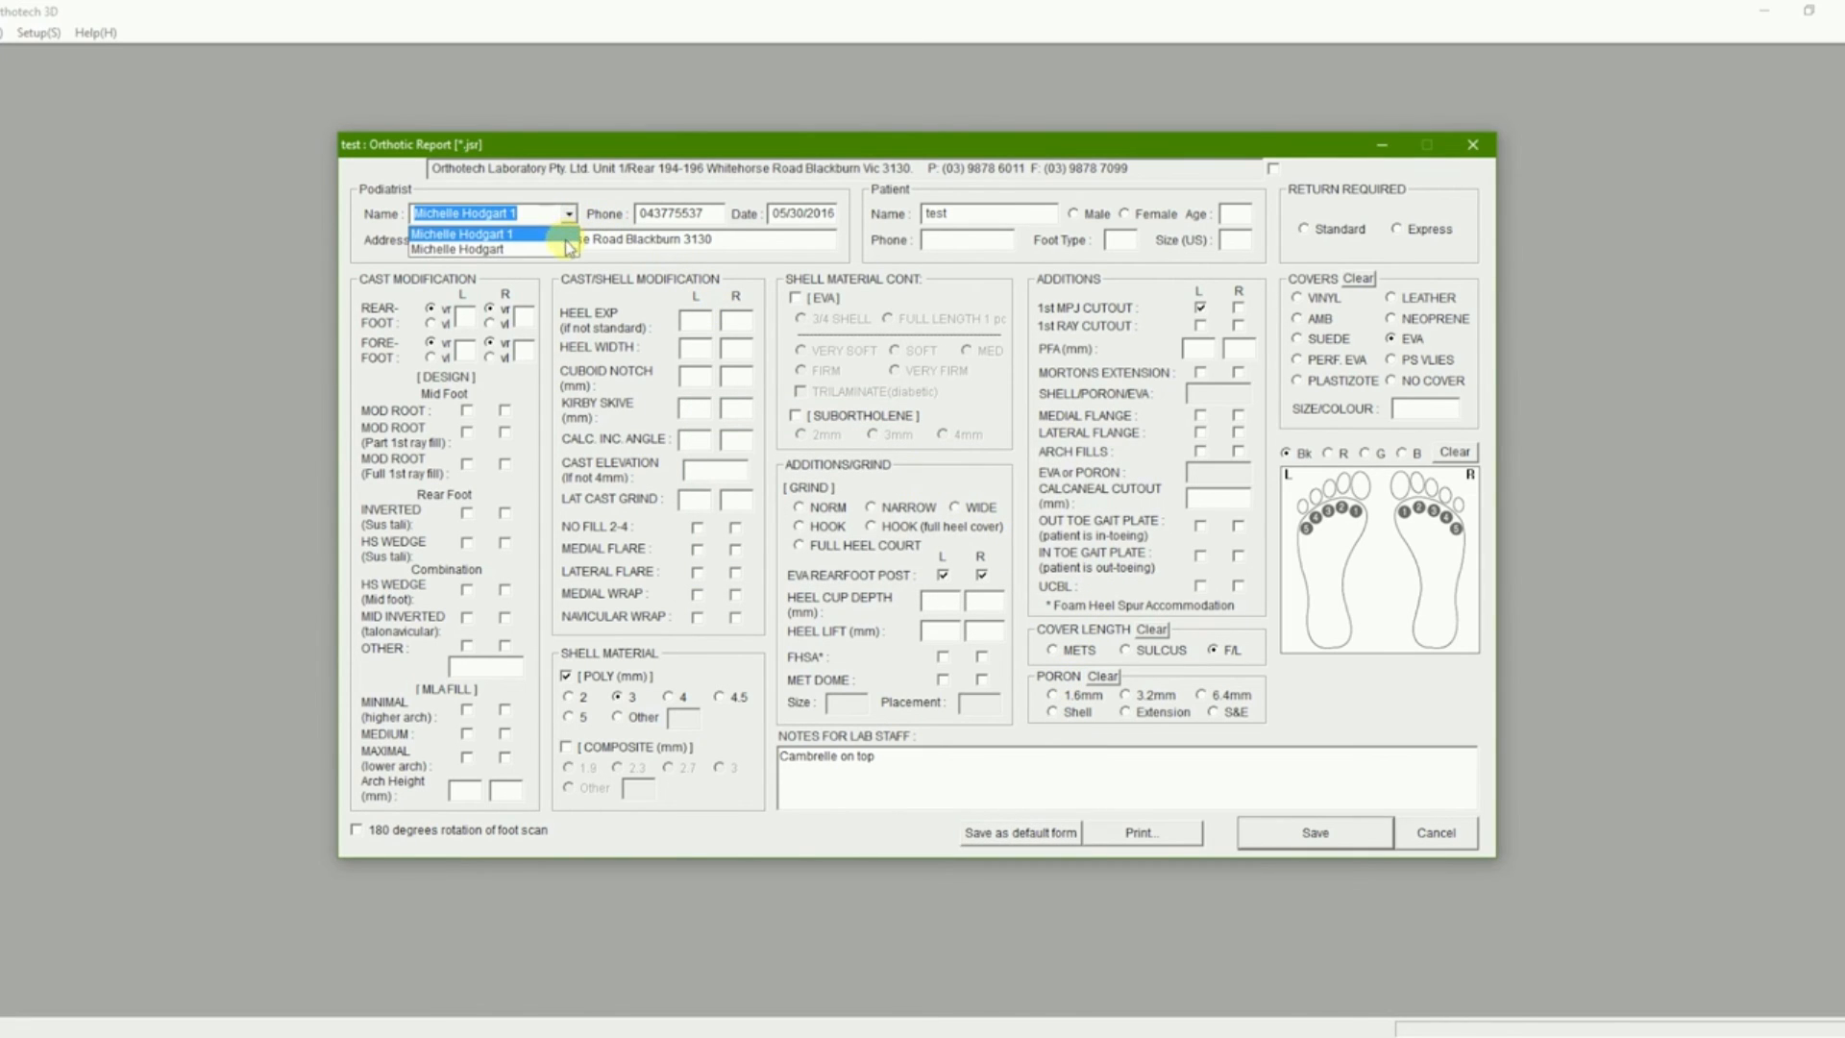
click(564, 250)
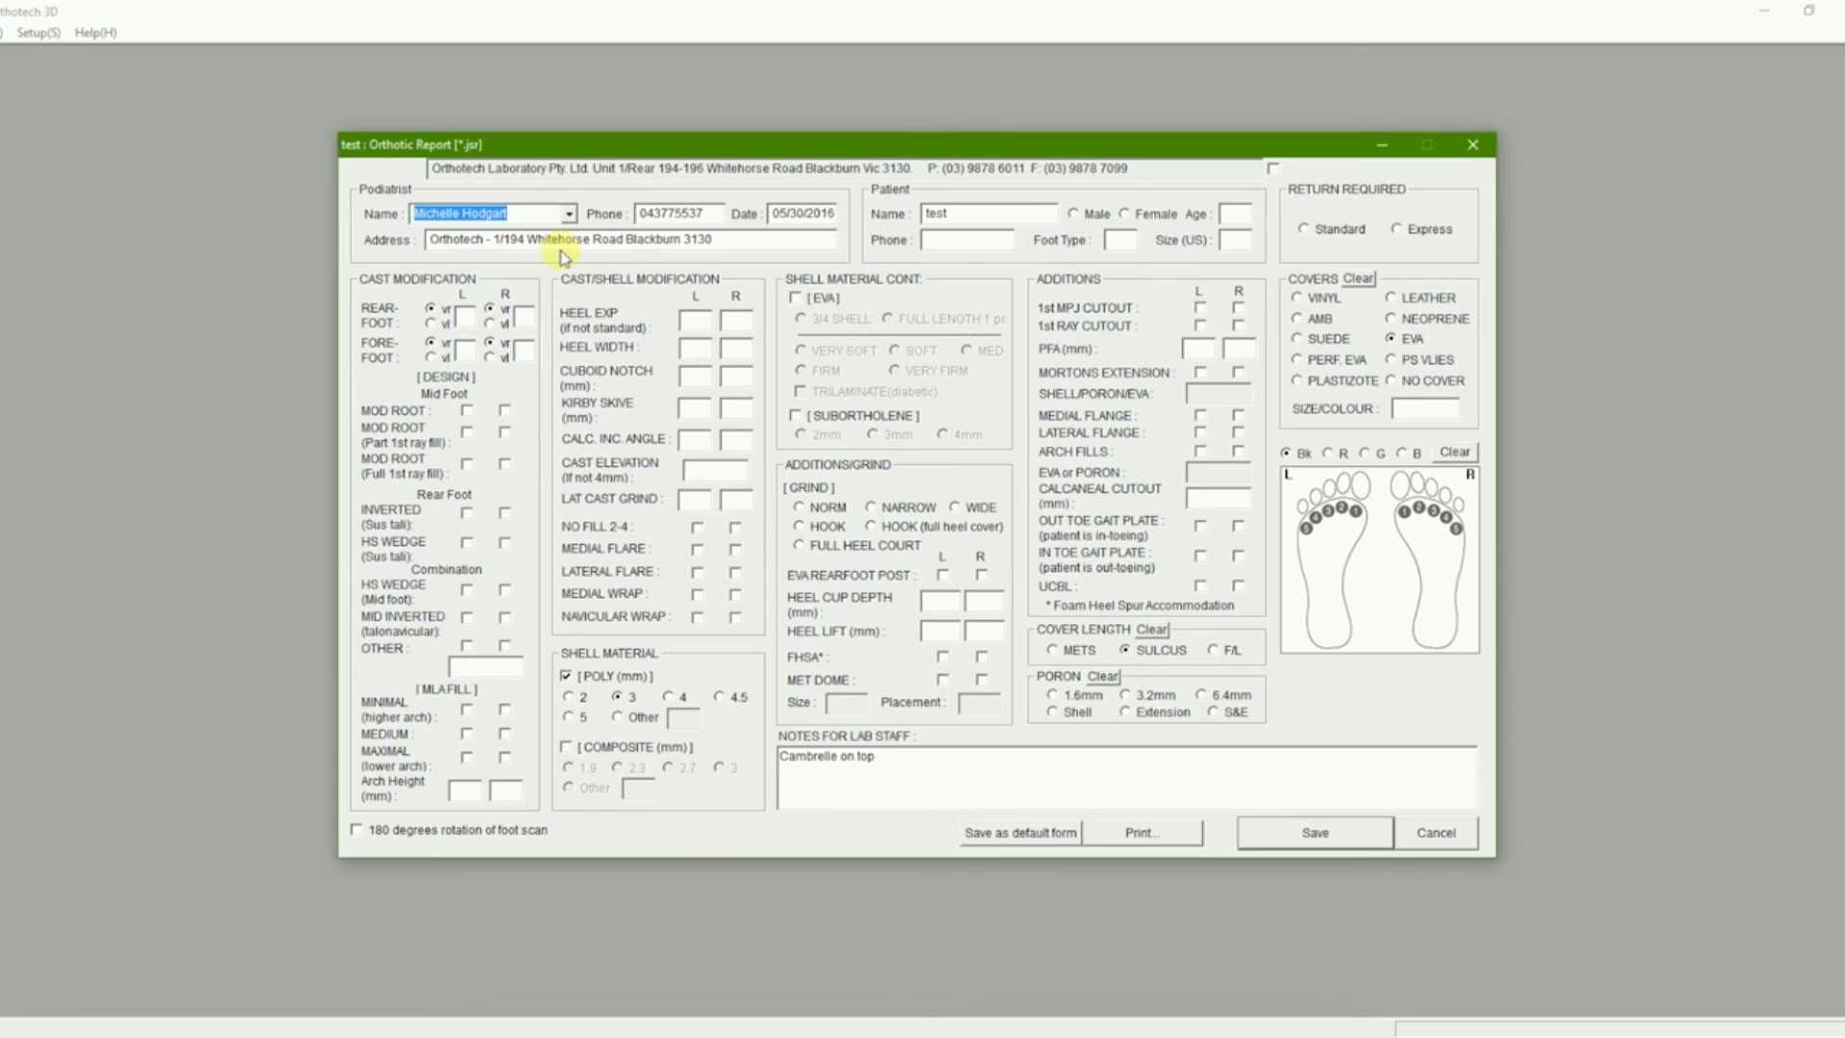
click(569, 214)
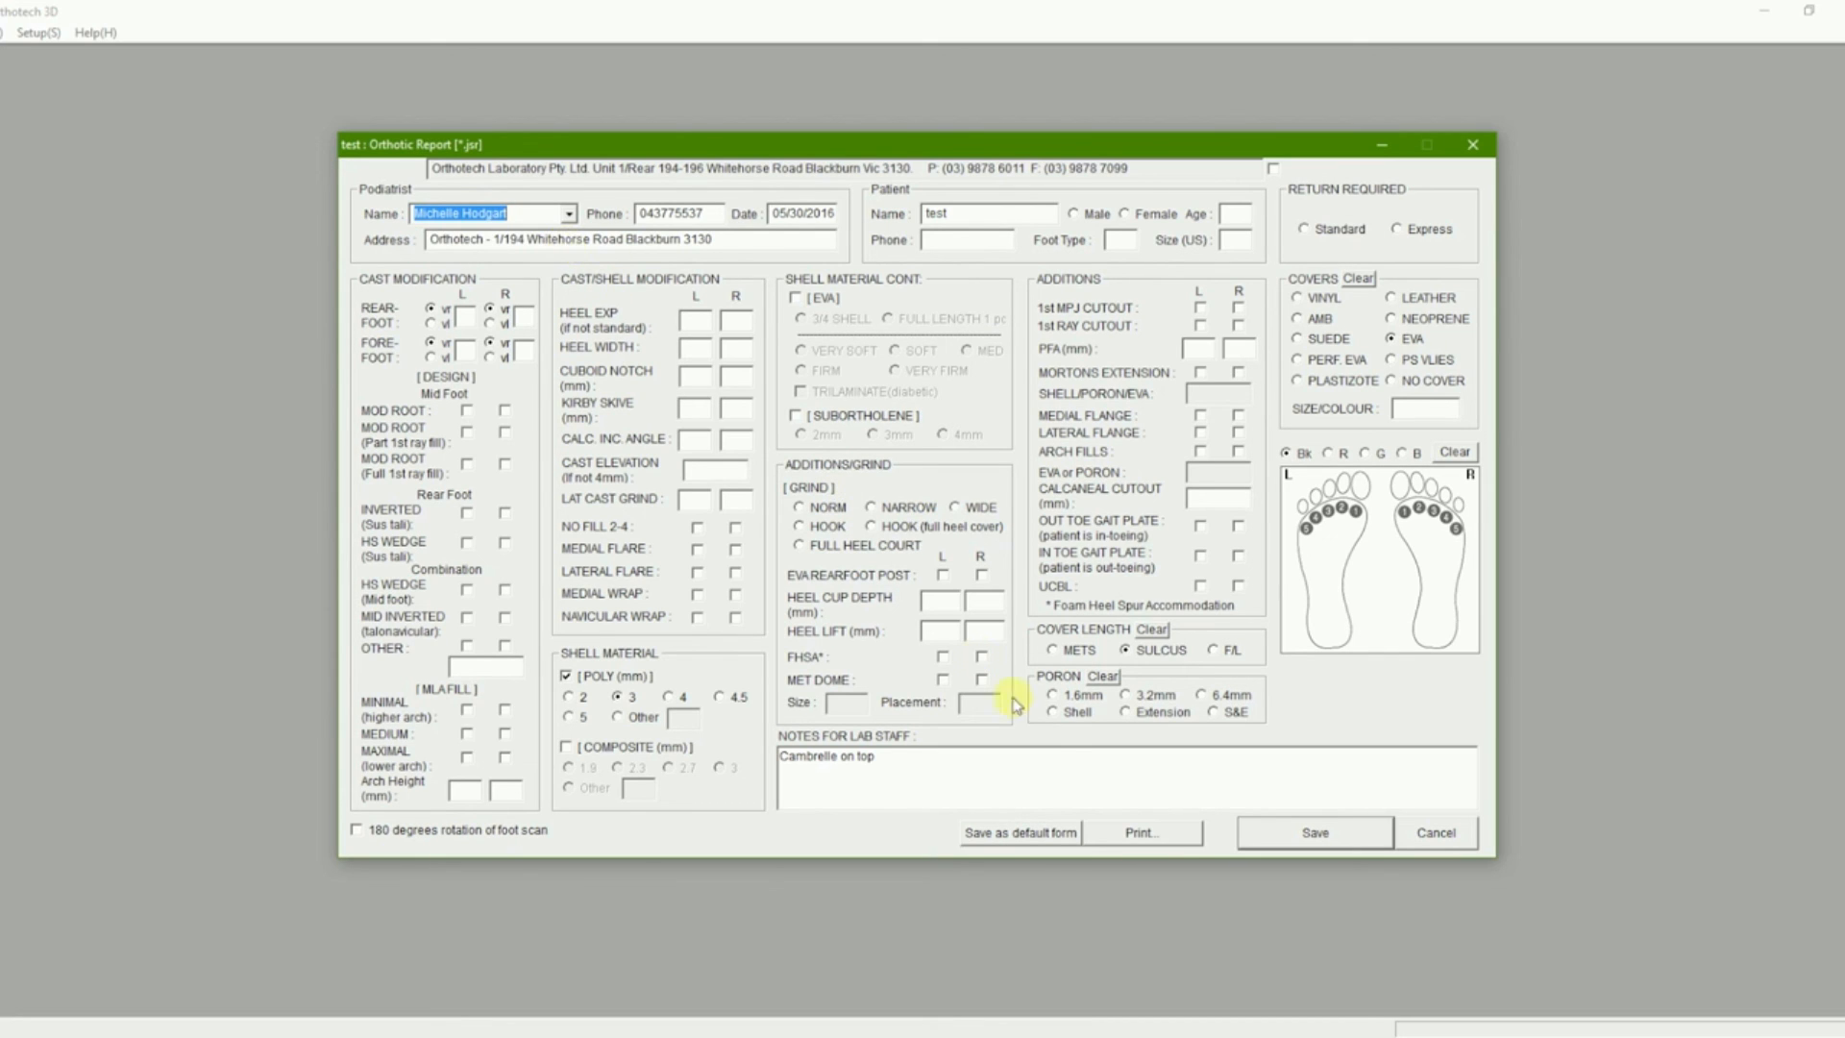
- Re-save it as that podiatrist's default and close the Orthotic Report window
click(1067, 834)
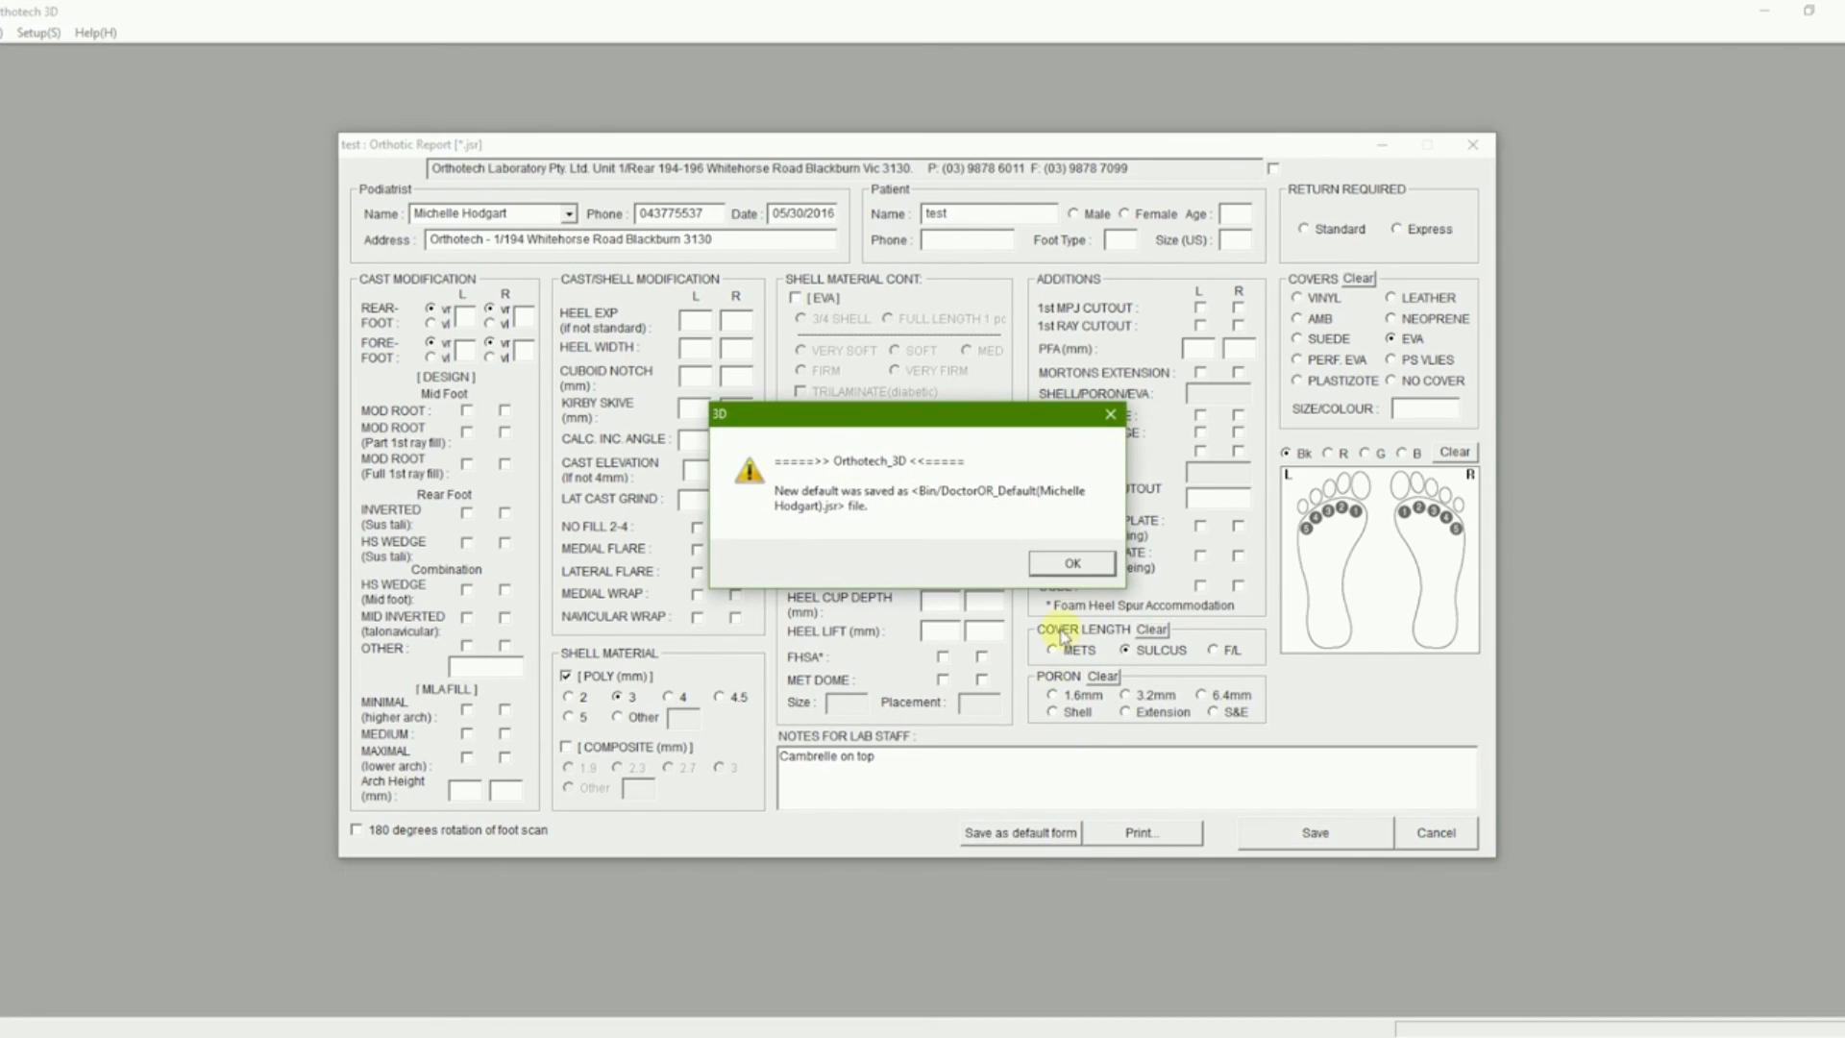
click(1072, 564)
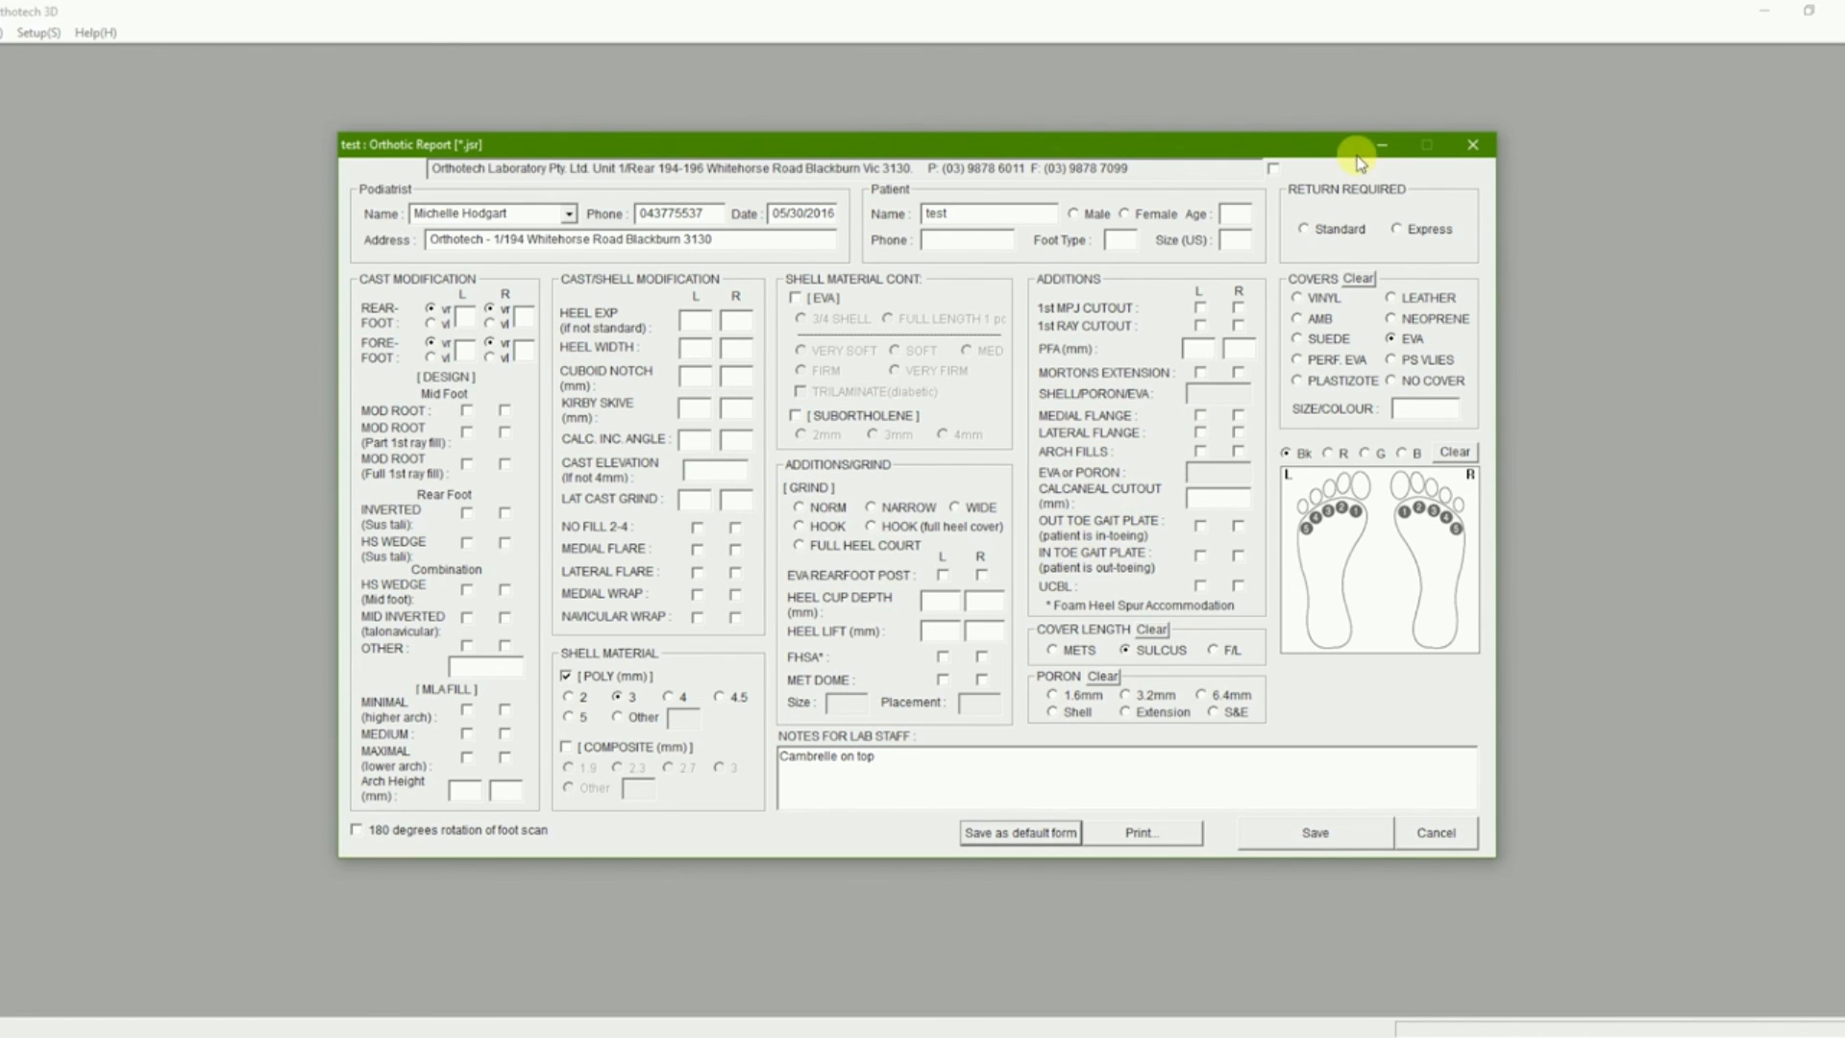
click(1472, 144)
- Close Orthotech 3D and relaunch it from its desktop icon
click(1837, 10)
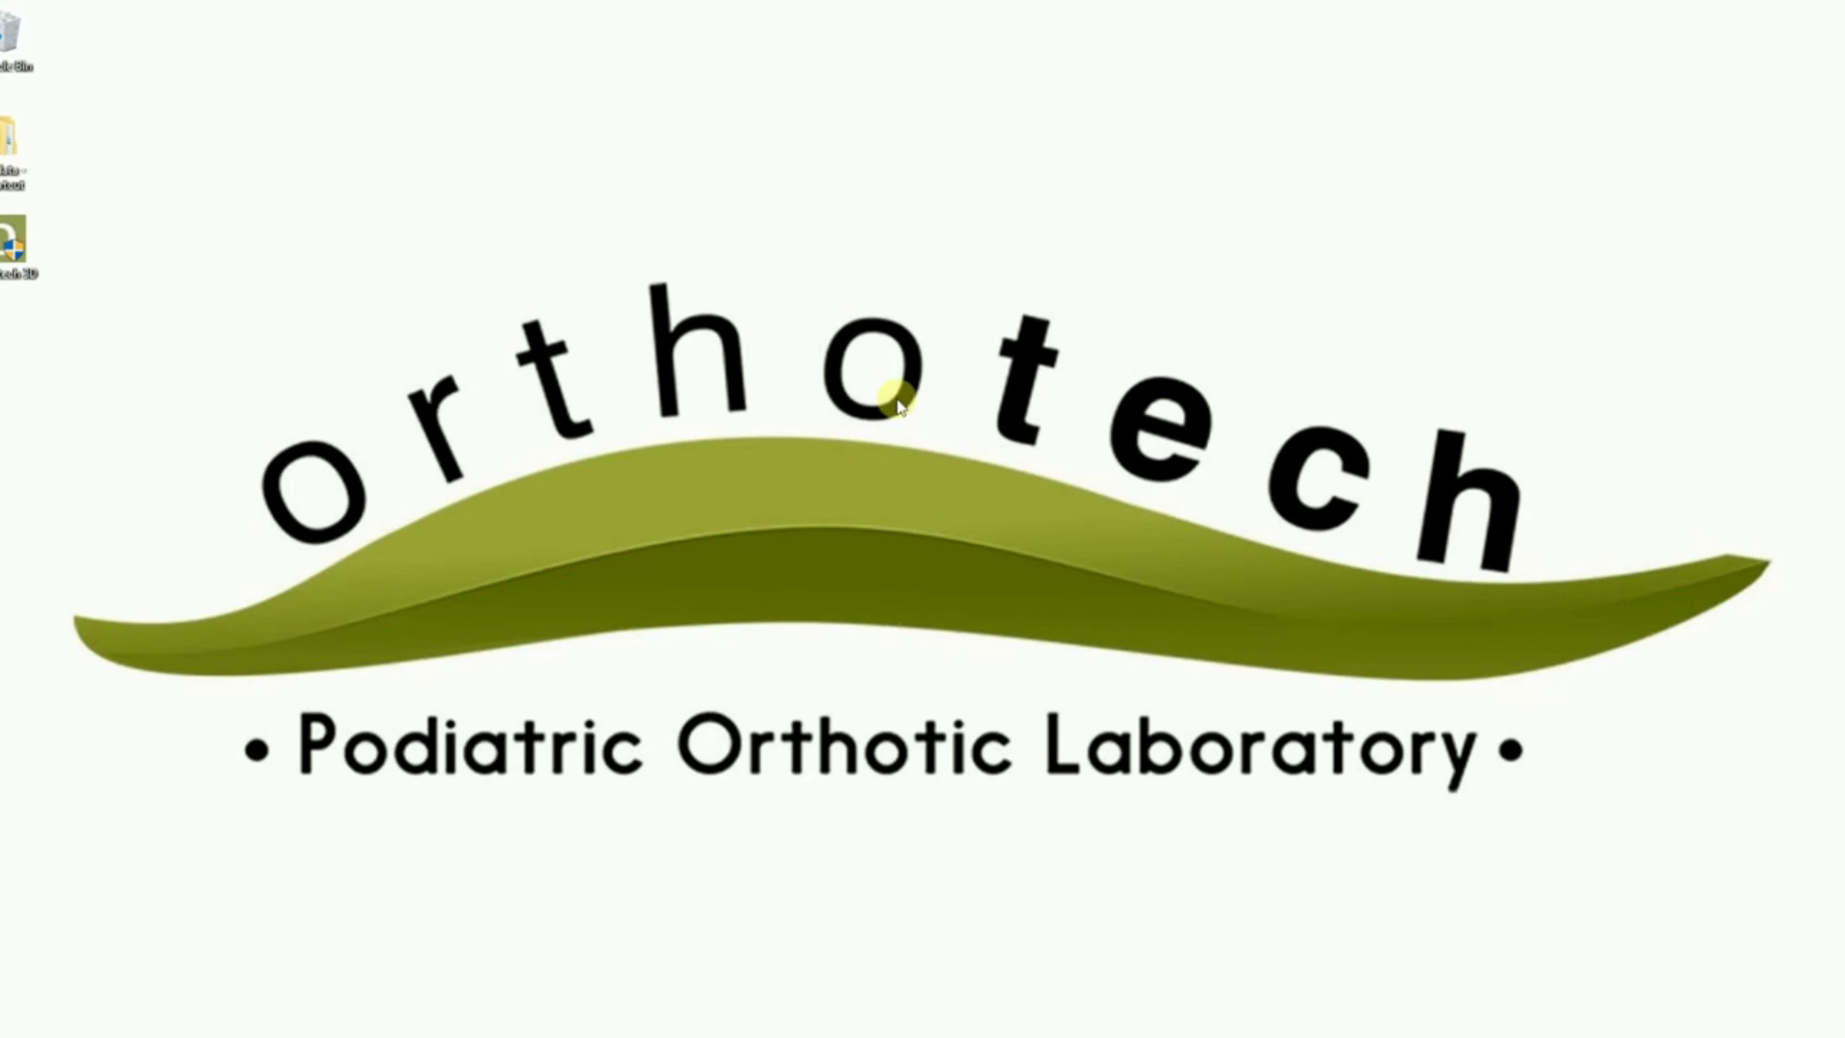
double_click(12, 252)
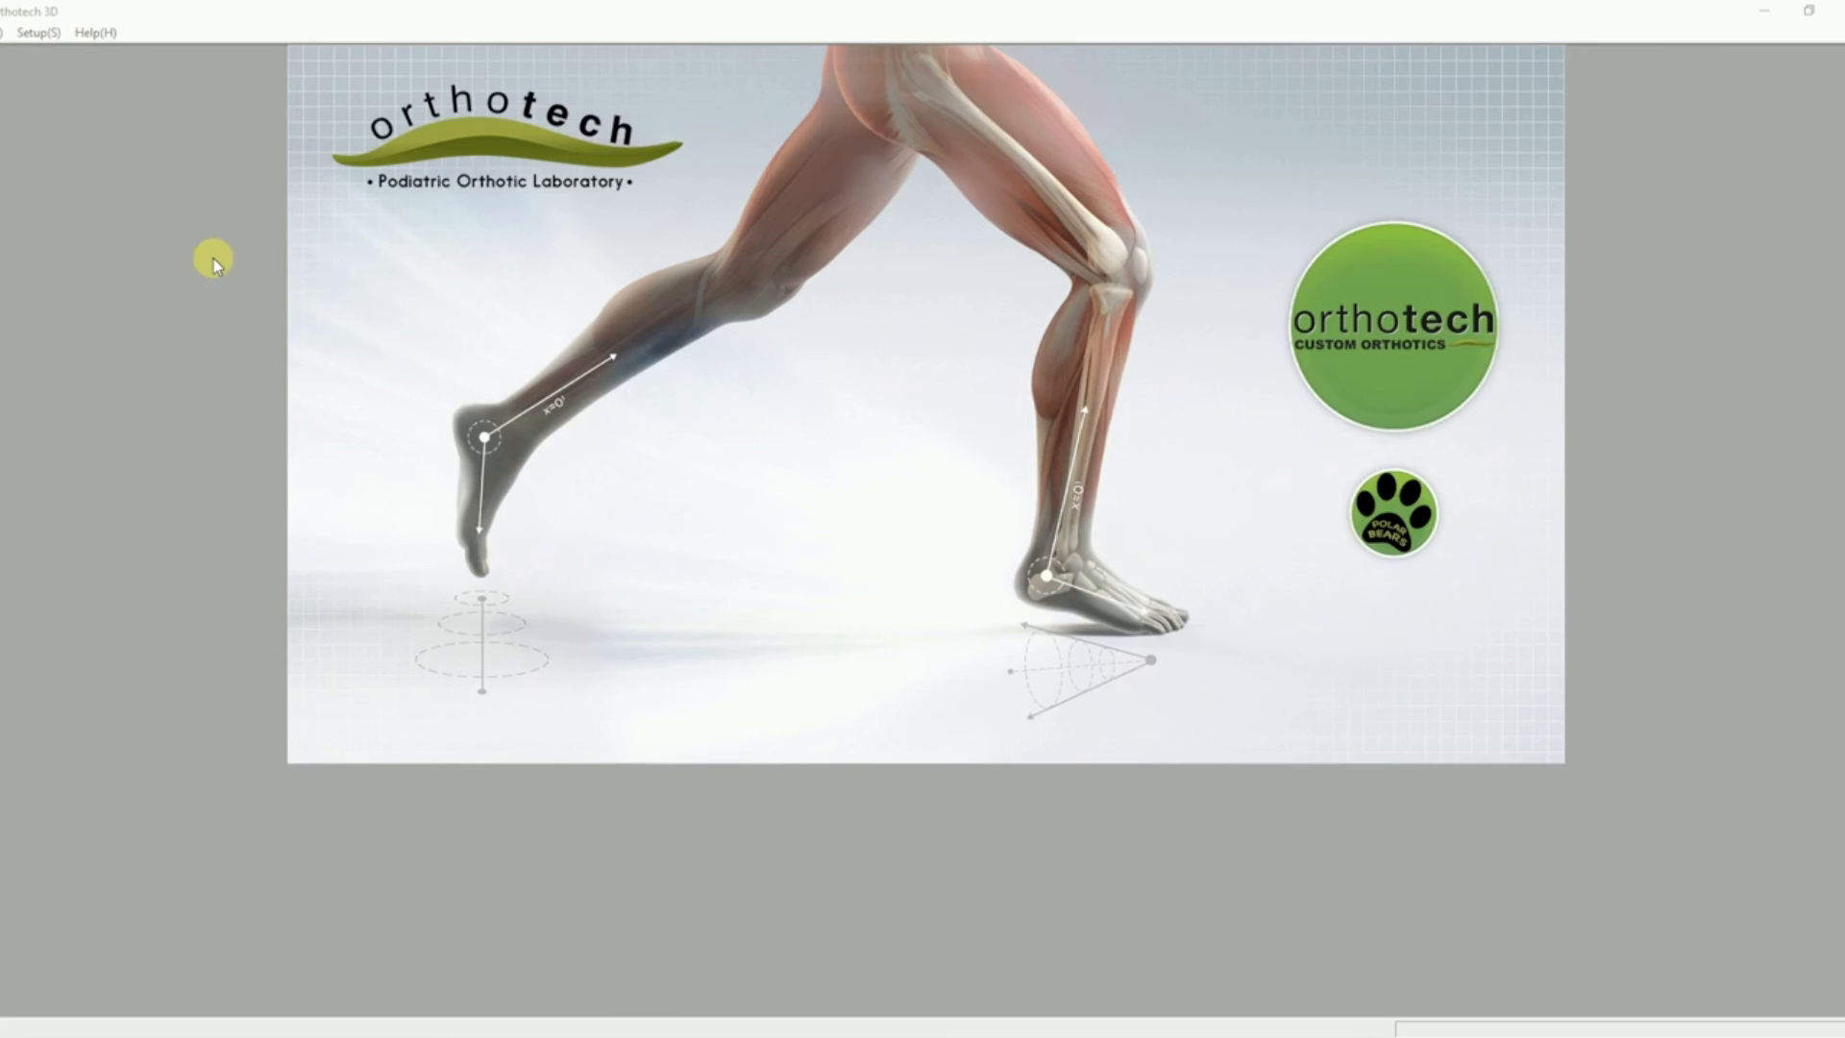